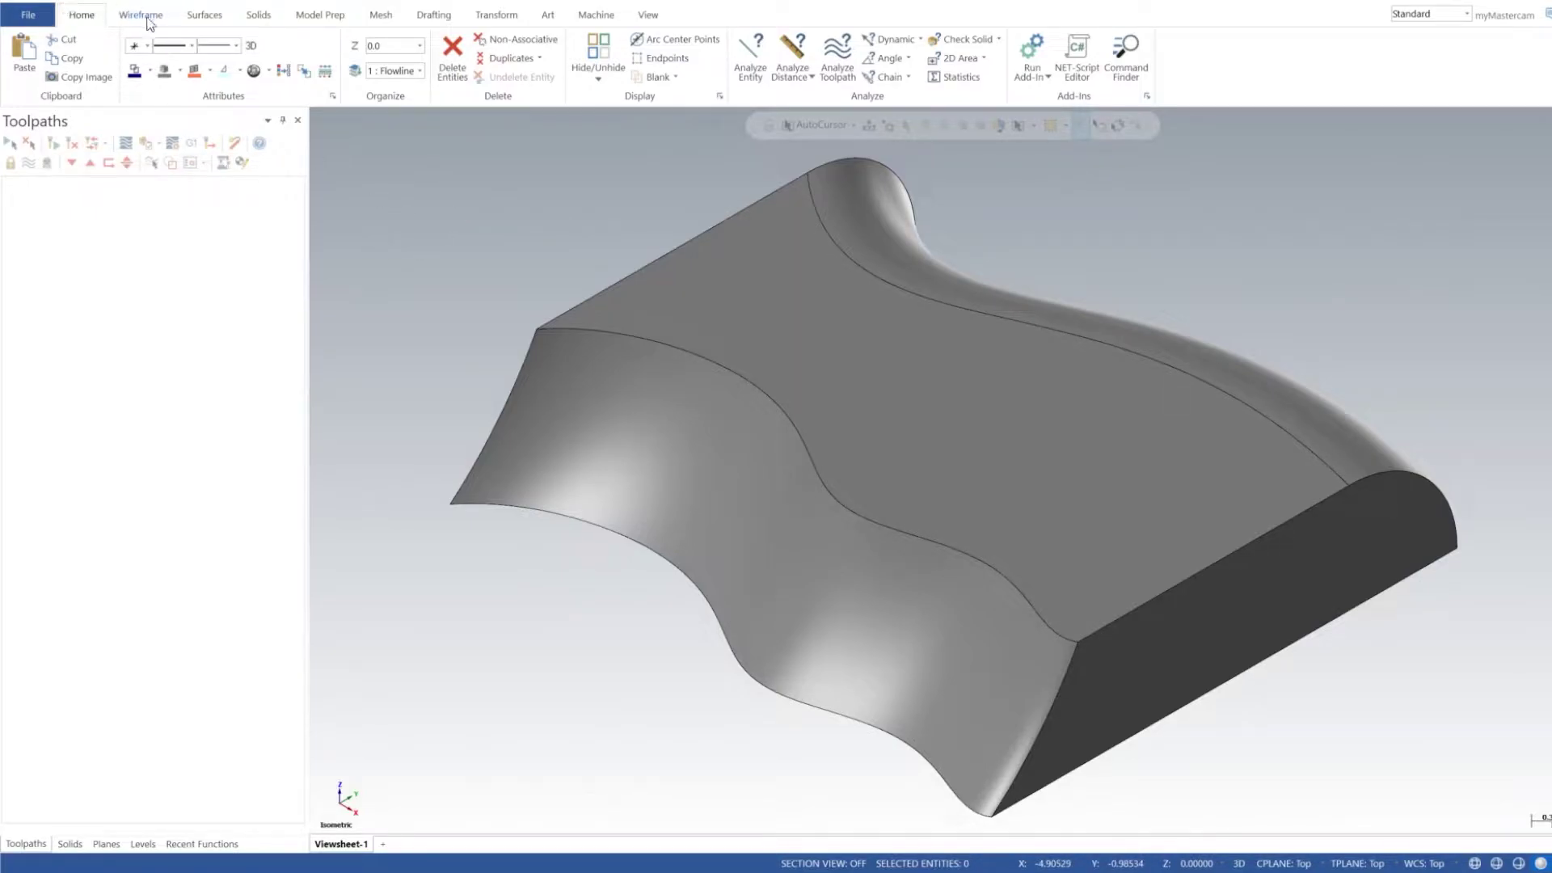
# Add the Default mill machine to the part file
pyautogui.click(596, 14)
pyautogui.click(24, 69)
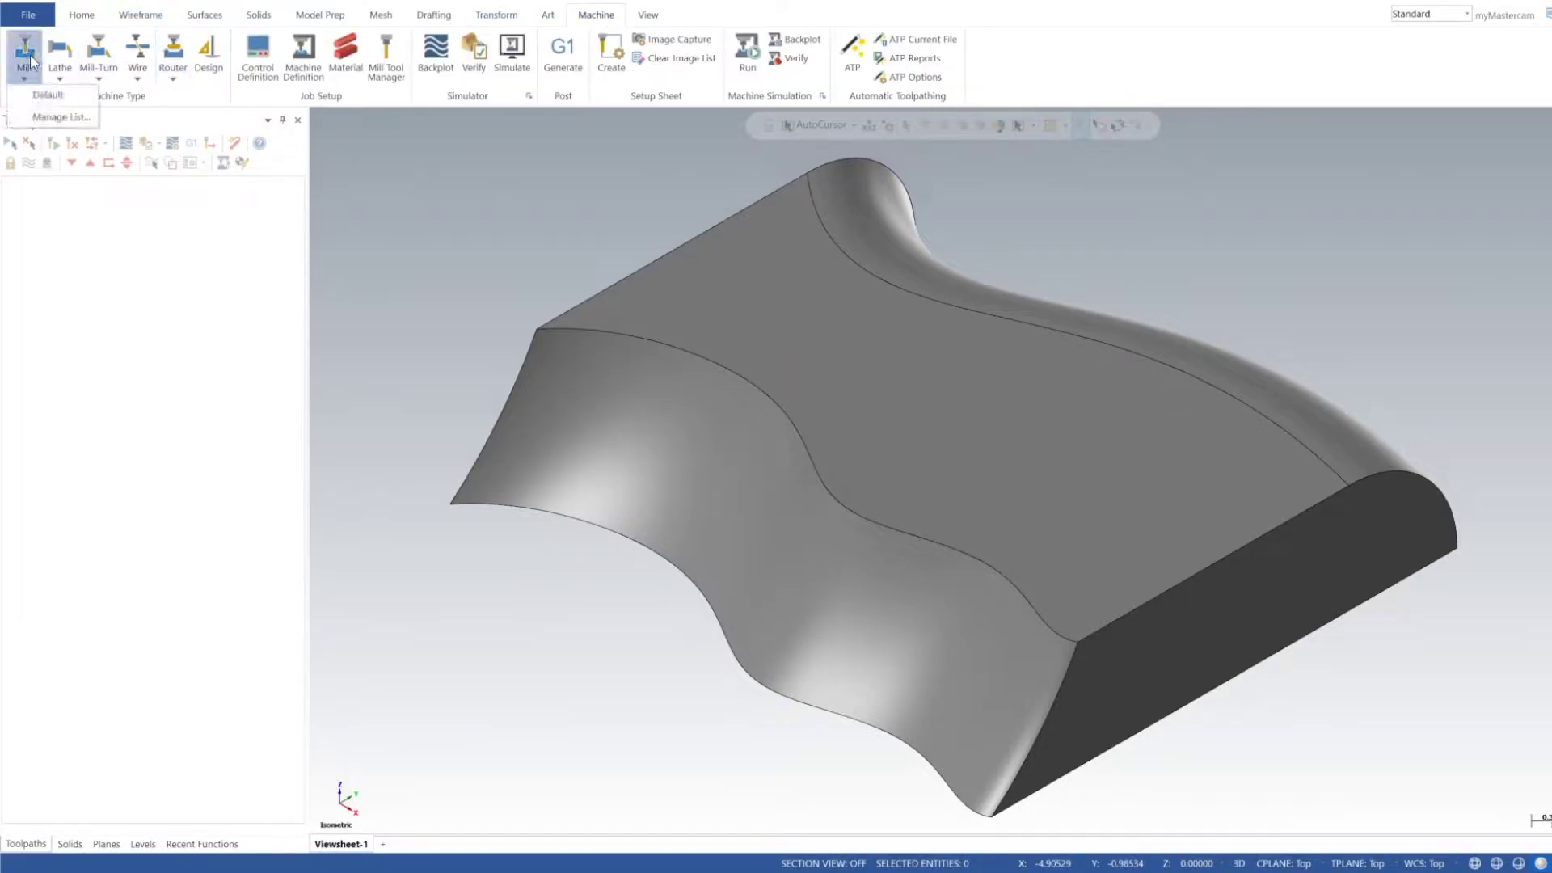
pyautogui.click(36, 115)
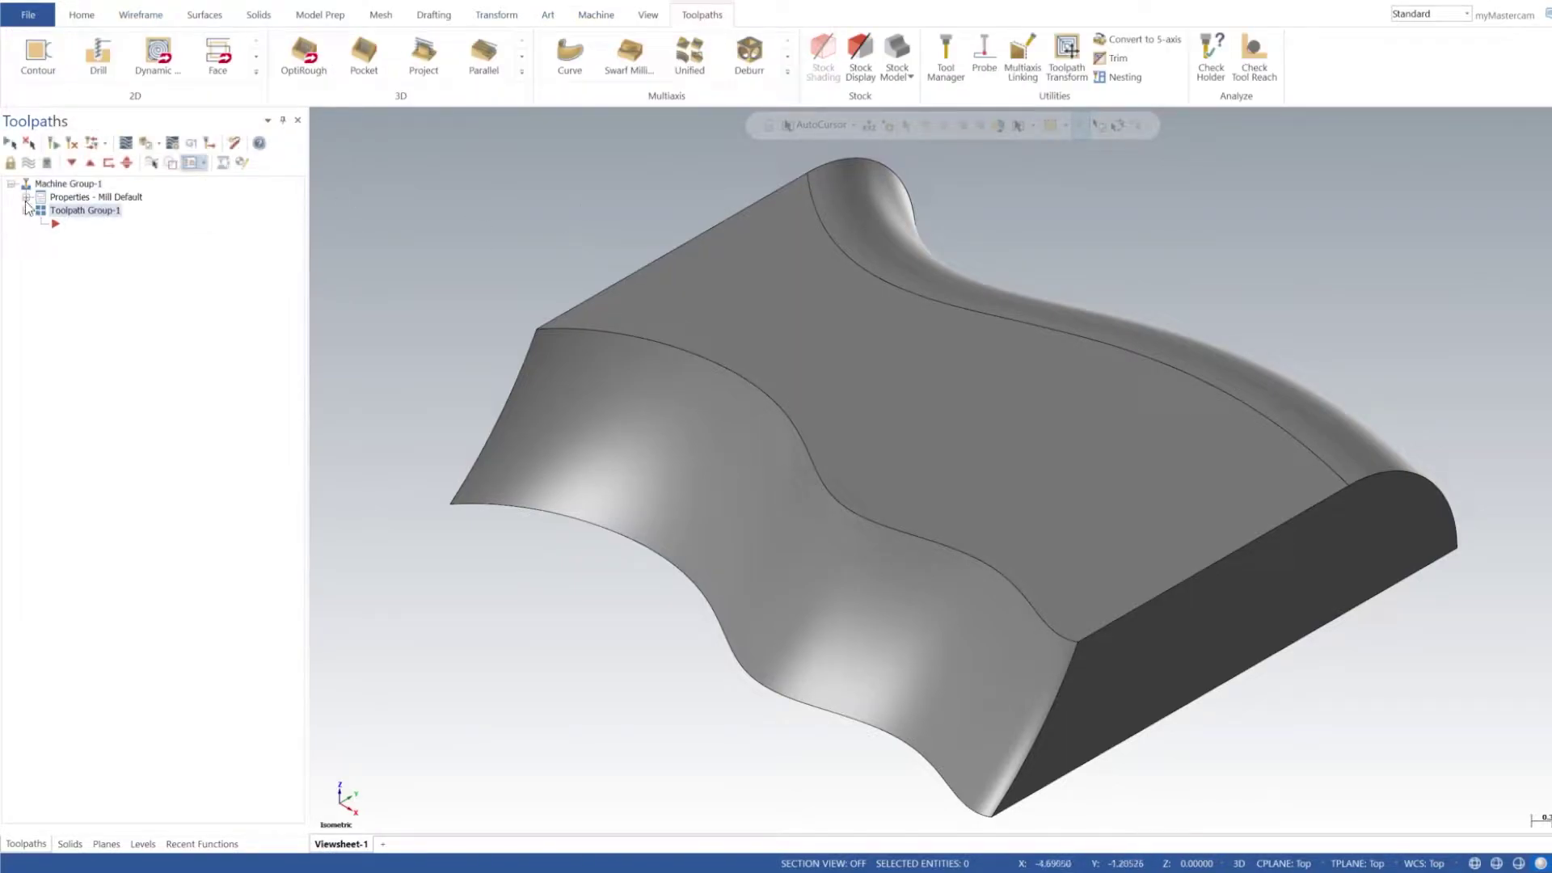
# Define rectangular stock from the solid's bounding box, 5.000 x 4.509 x 1.000
pyautogui.click(26, 197)
pyautogui.click(84, 237)
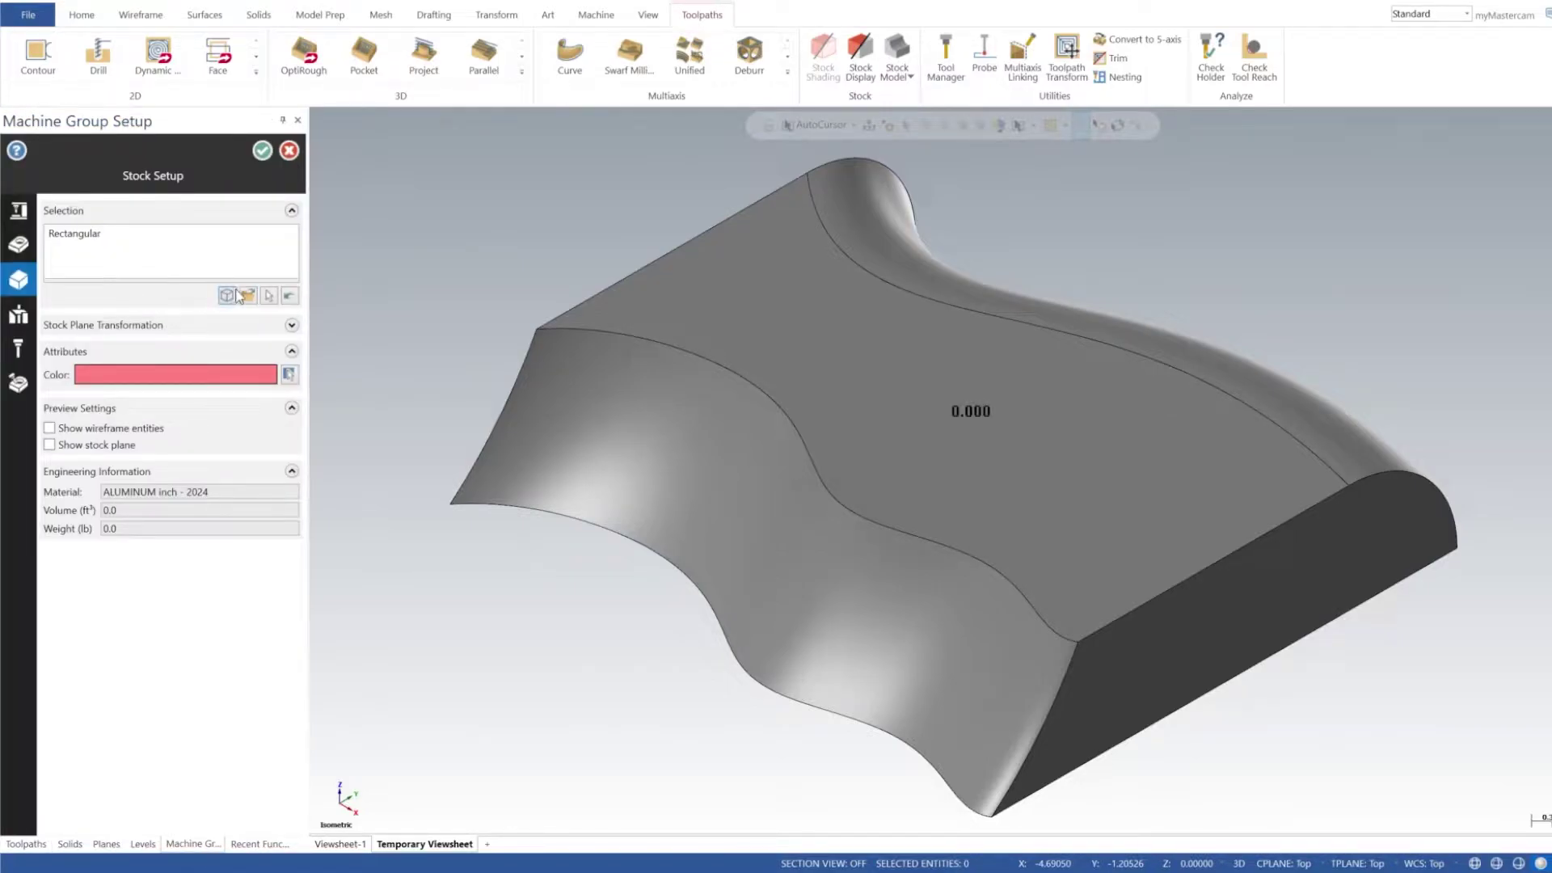
pyautogui.click(240, 296)
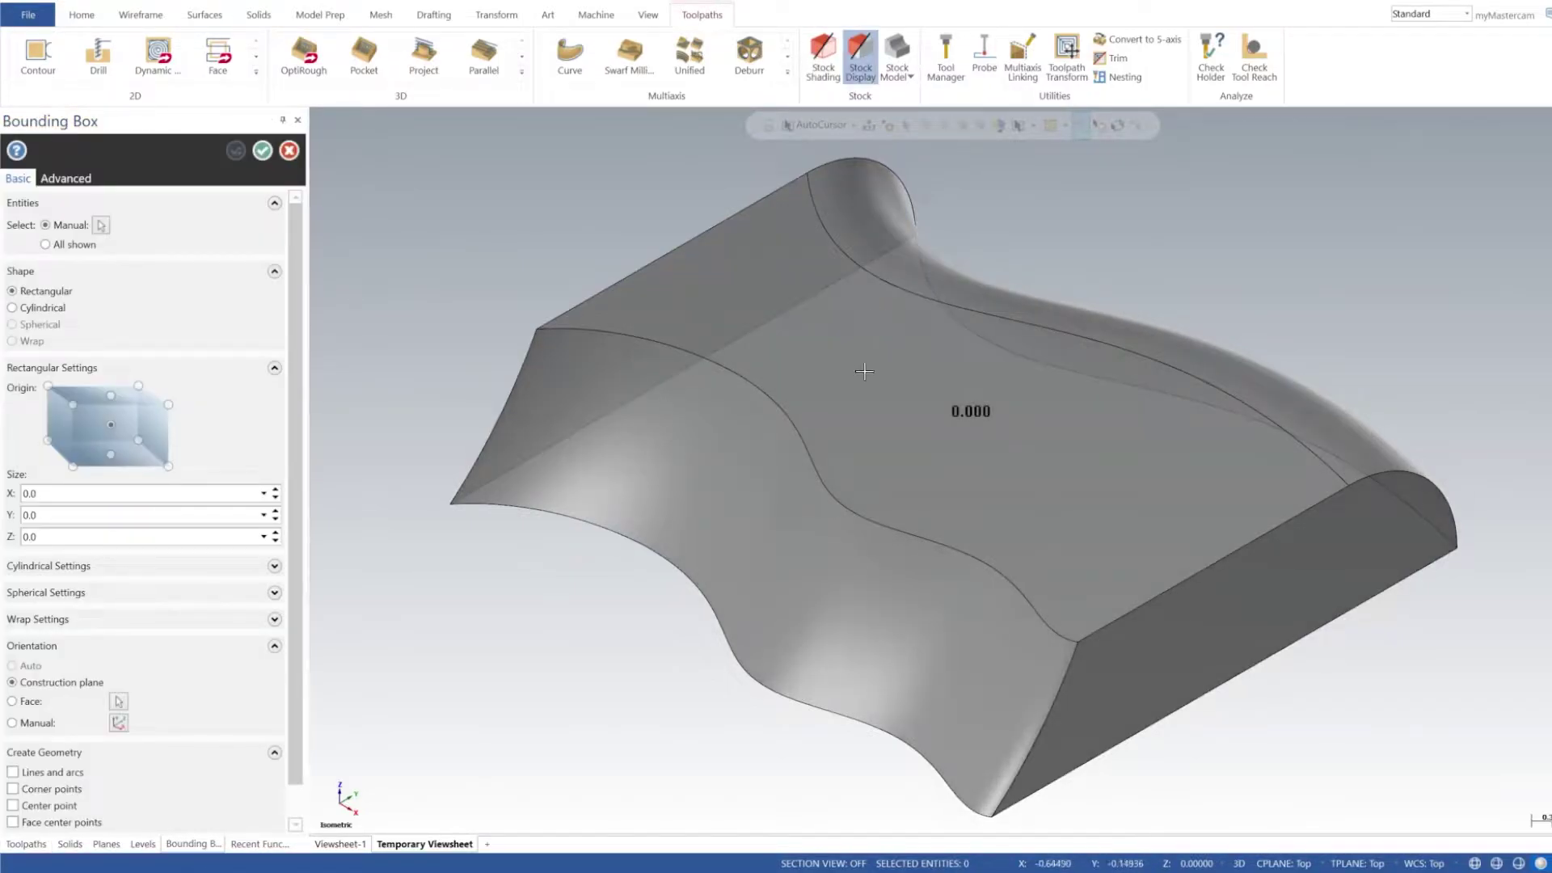
pyautogui.click(100, 227)
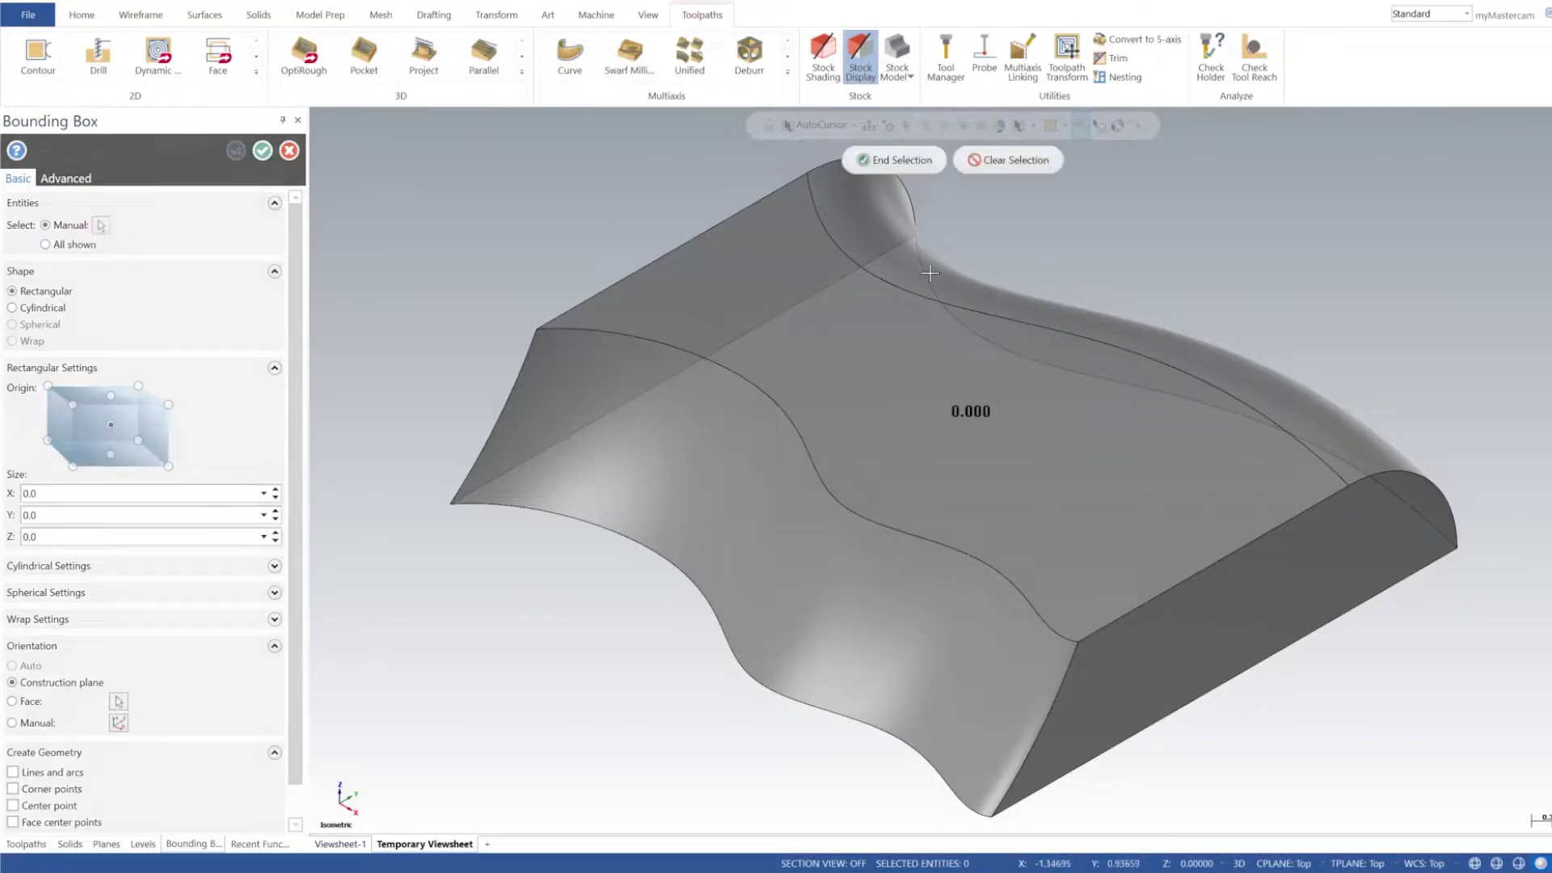
pyautogui.click(930, 273)
pyautogui.click(890, 158)
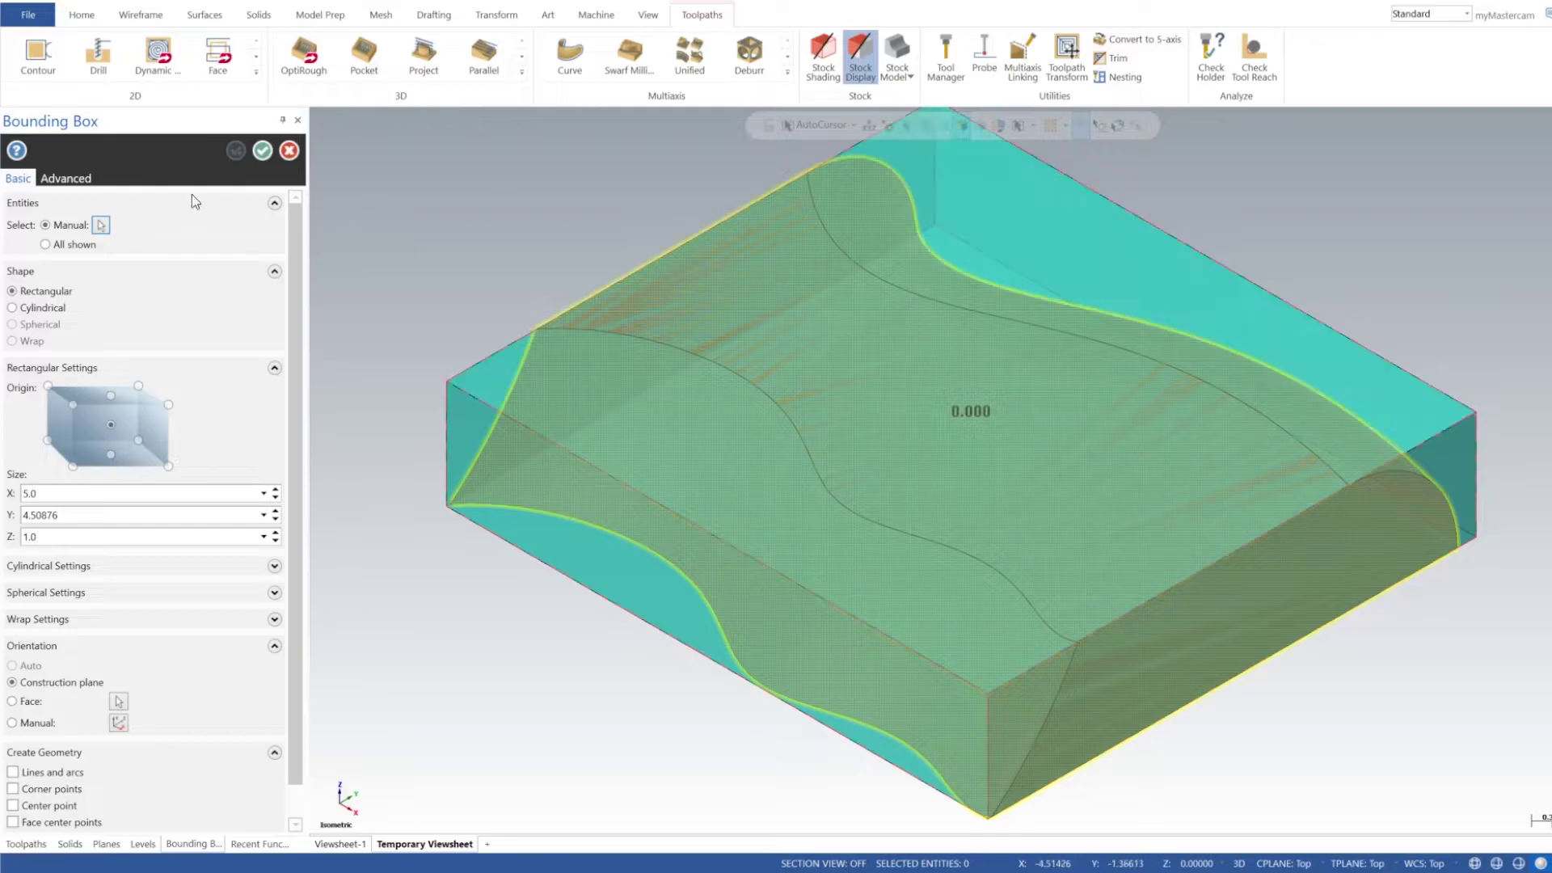
pyautogui.click(267, 152)
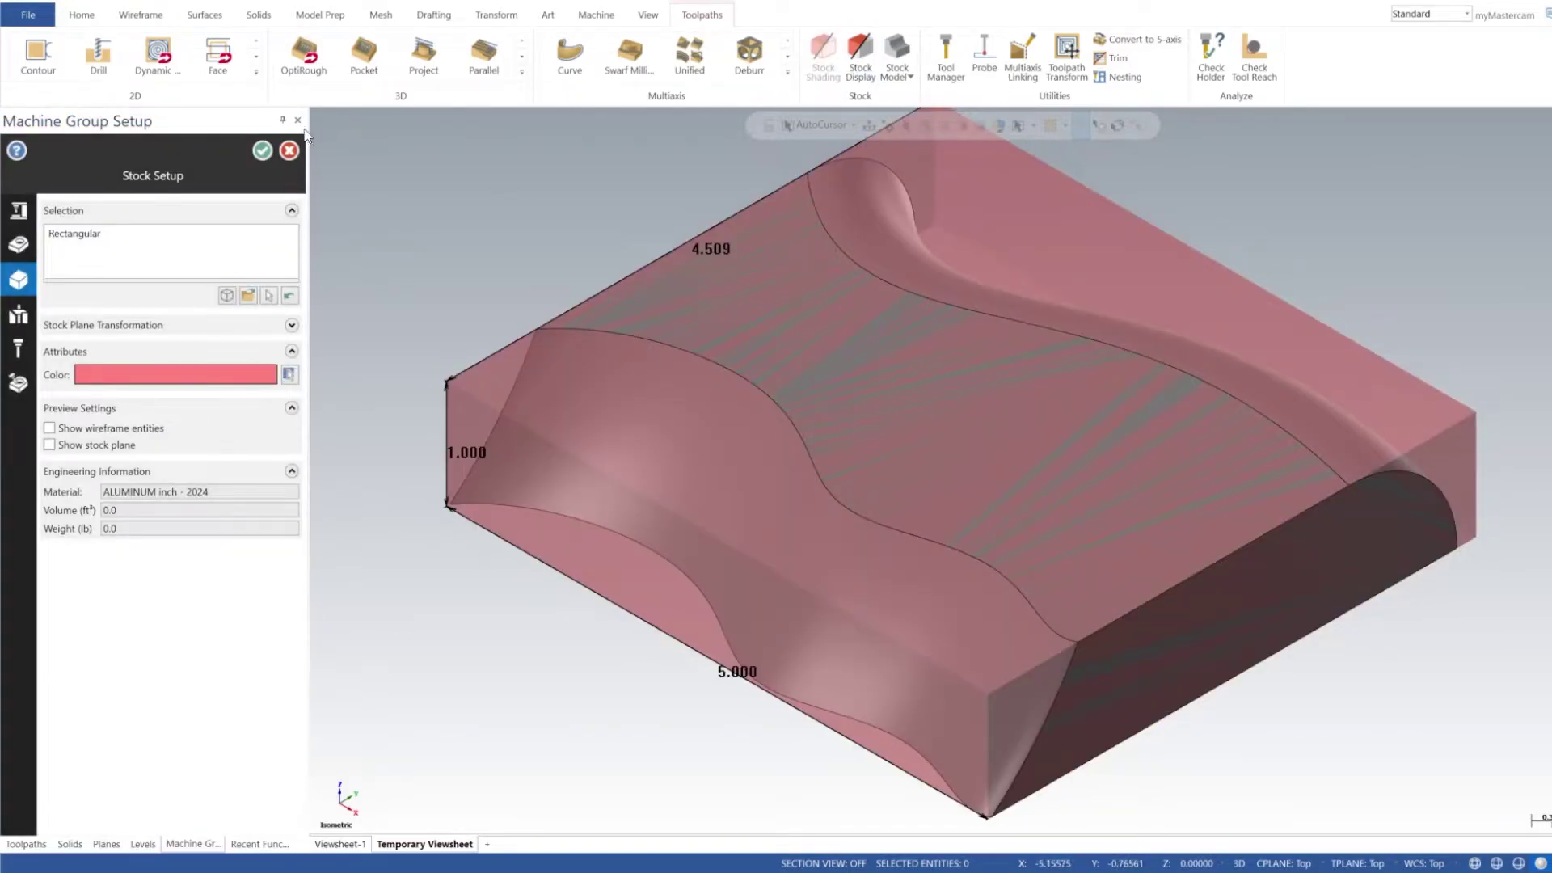
pyautogui.click(262, 151)
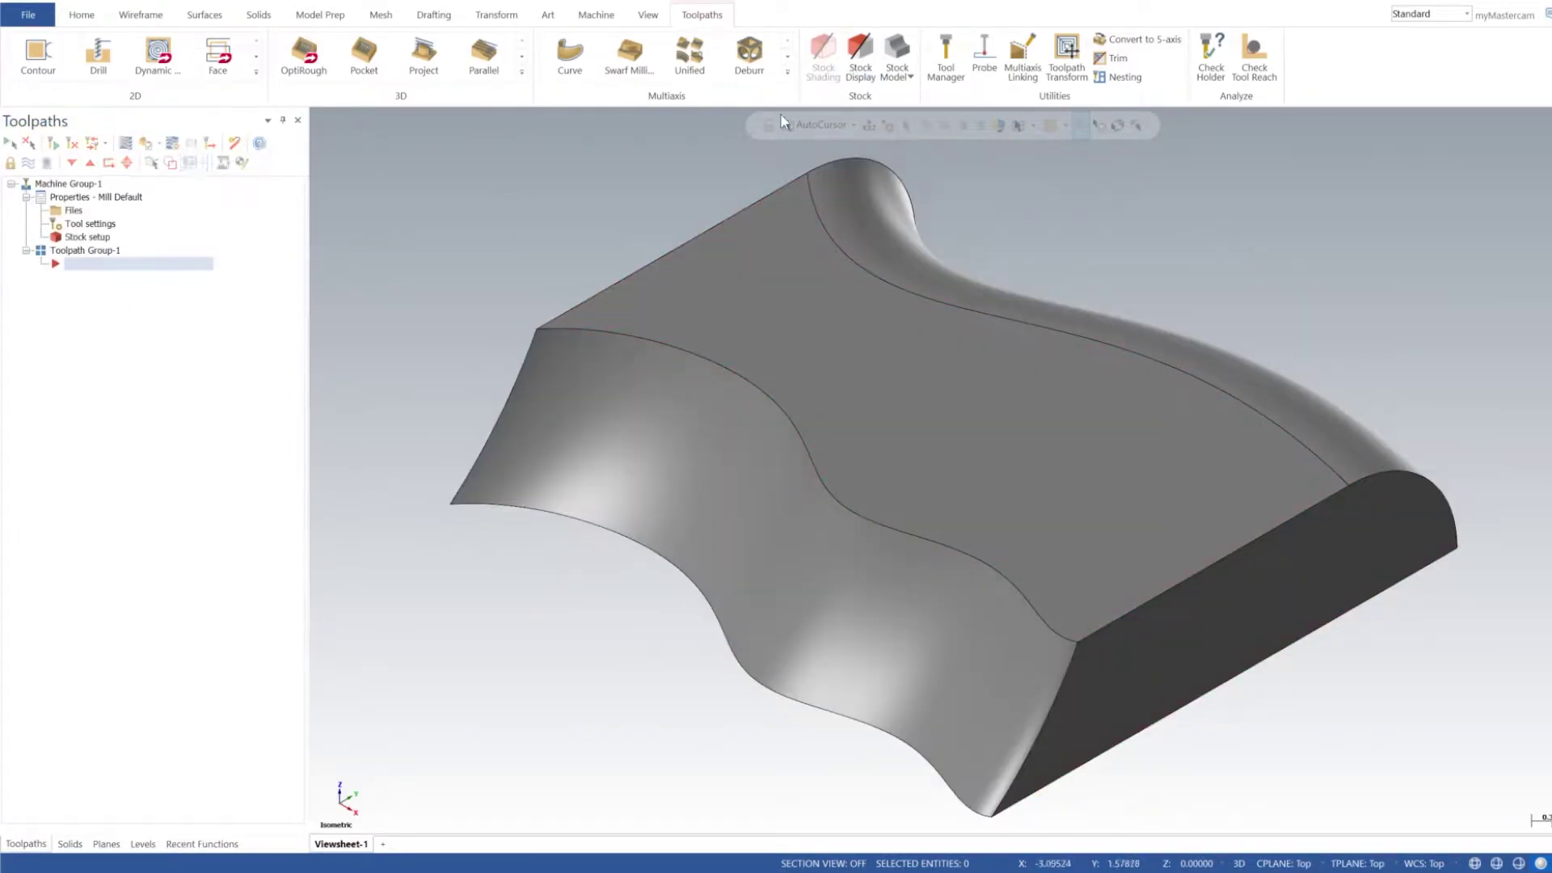
# Create a Finishing > Flowline toolpath with the wavy front face as its only drive surface
pyautogui.click(521, 71)
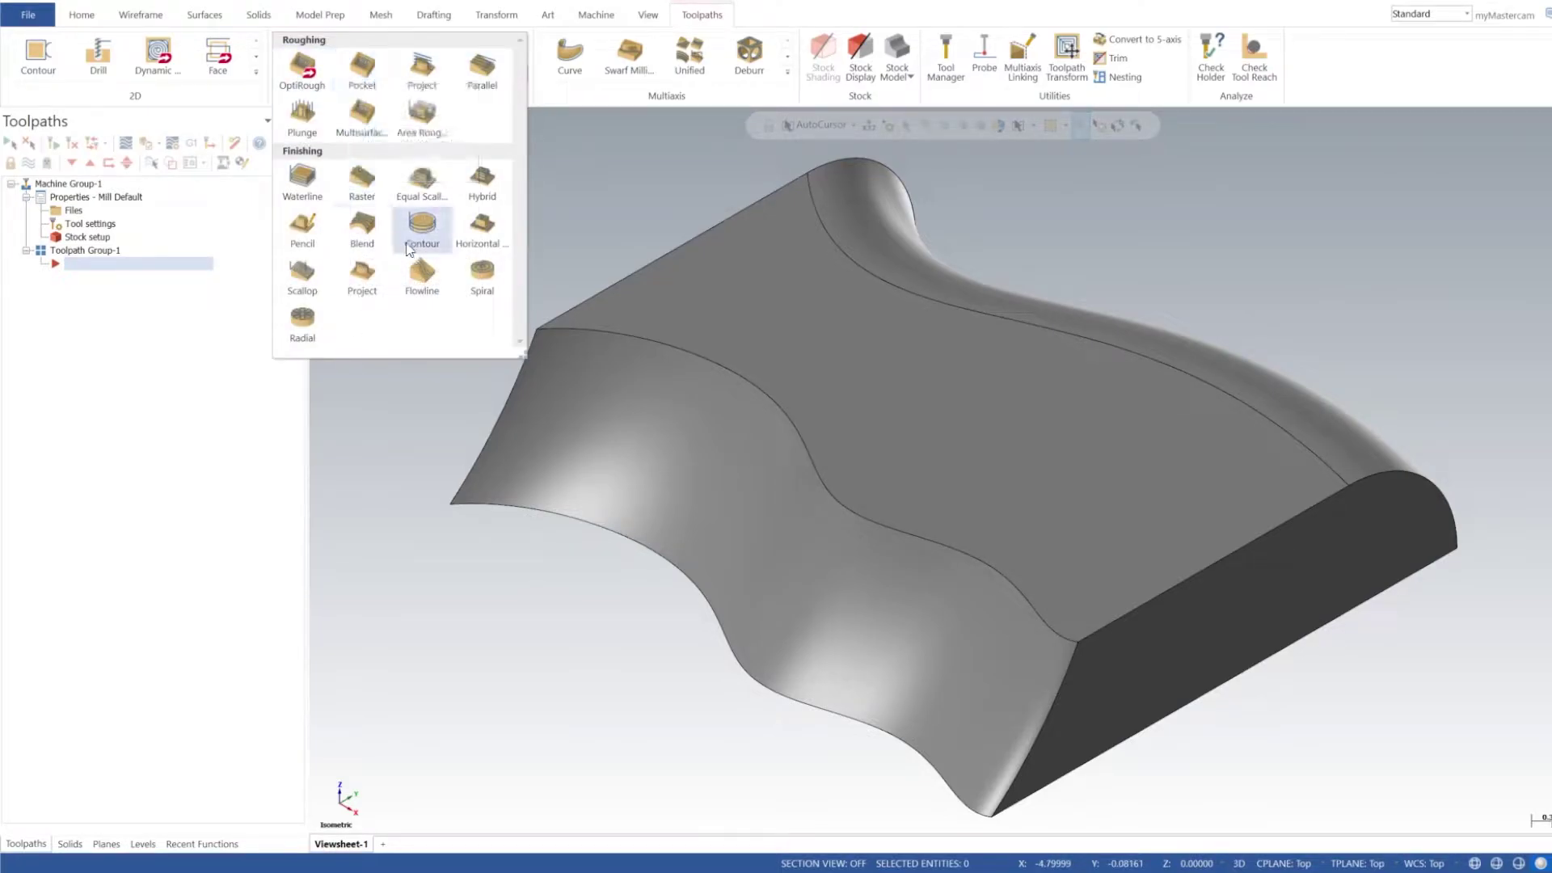
pyautogui.click(424, 277)
pyautogui.click(664, 304)
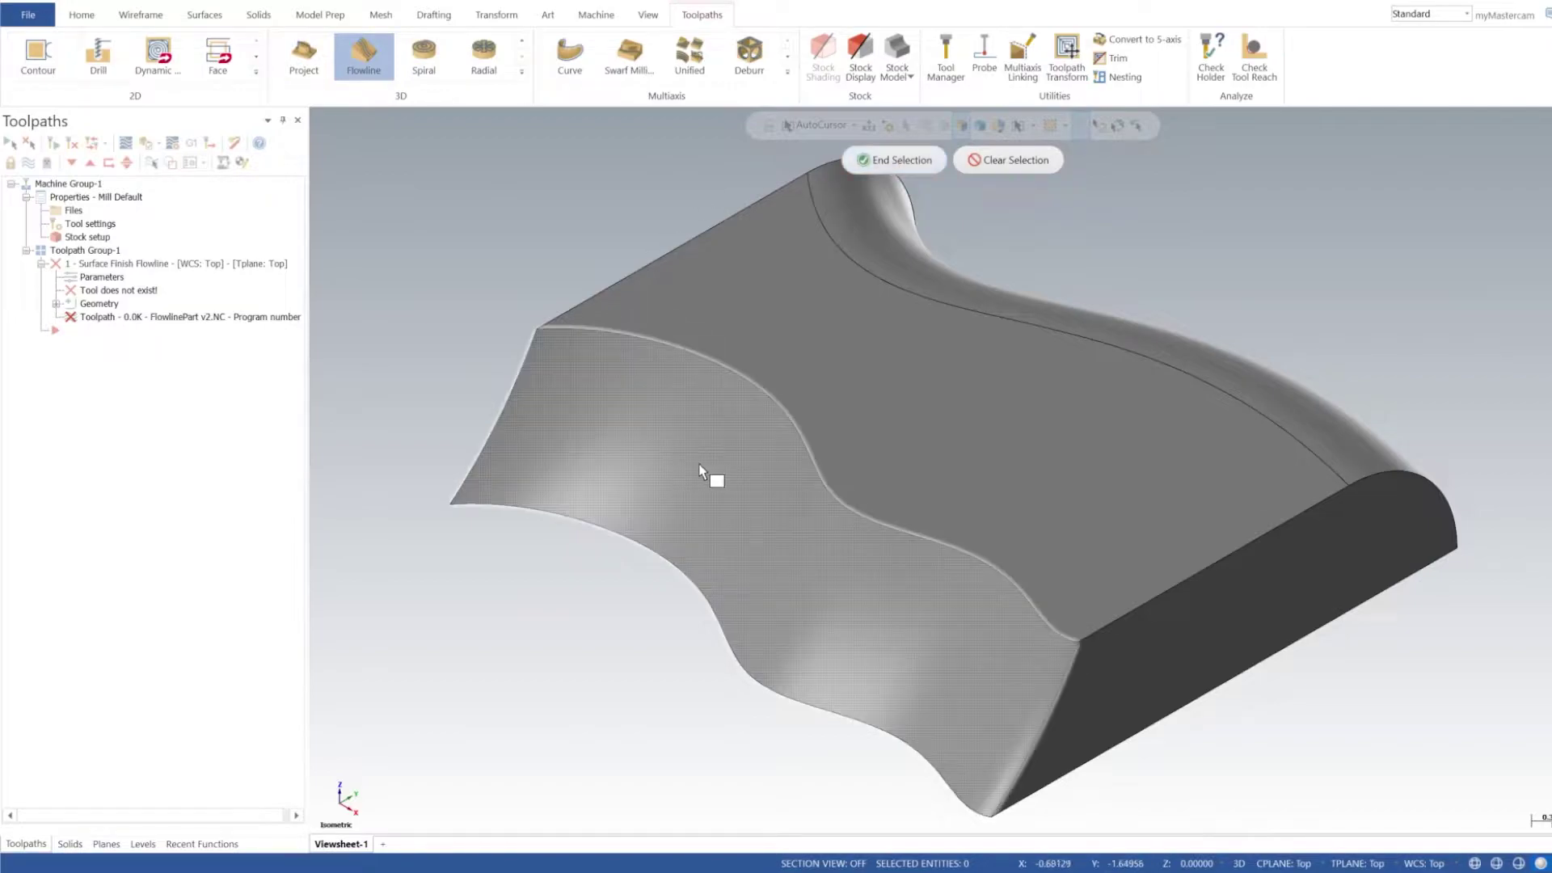
pyautogui.click(710, 474)
pyautogui.click(913, 161)
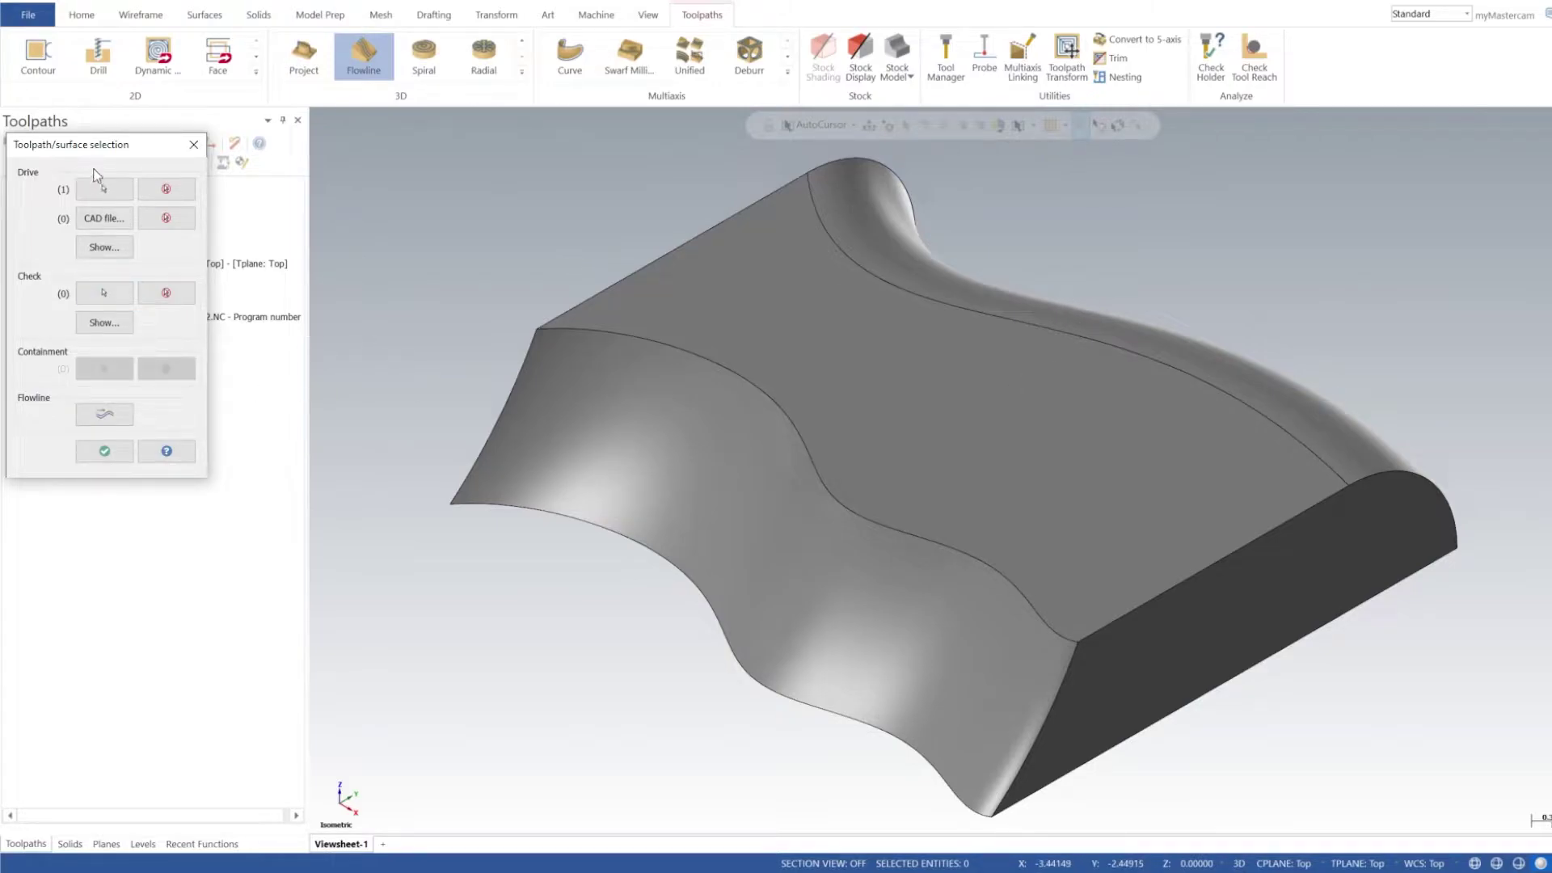
pyautogui.moveTo(99, 154); pyautogui.dragTo(249, 111)
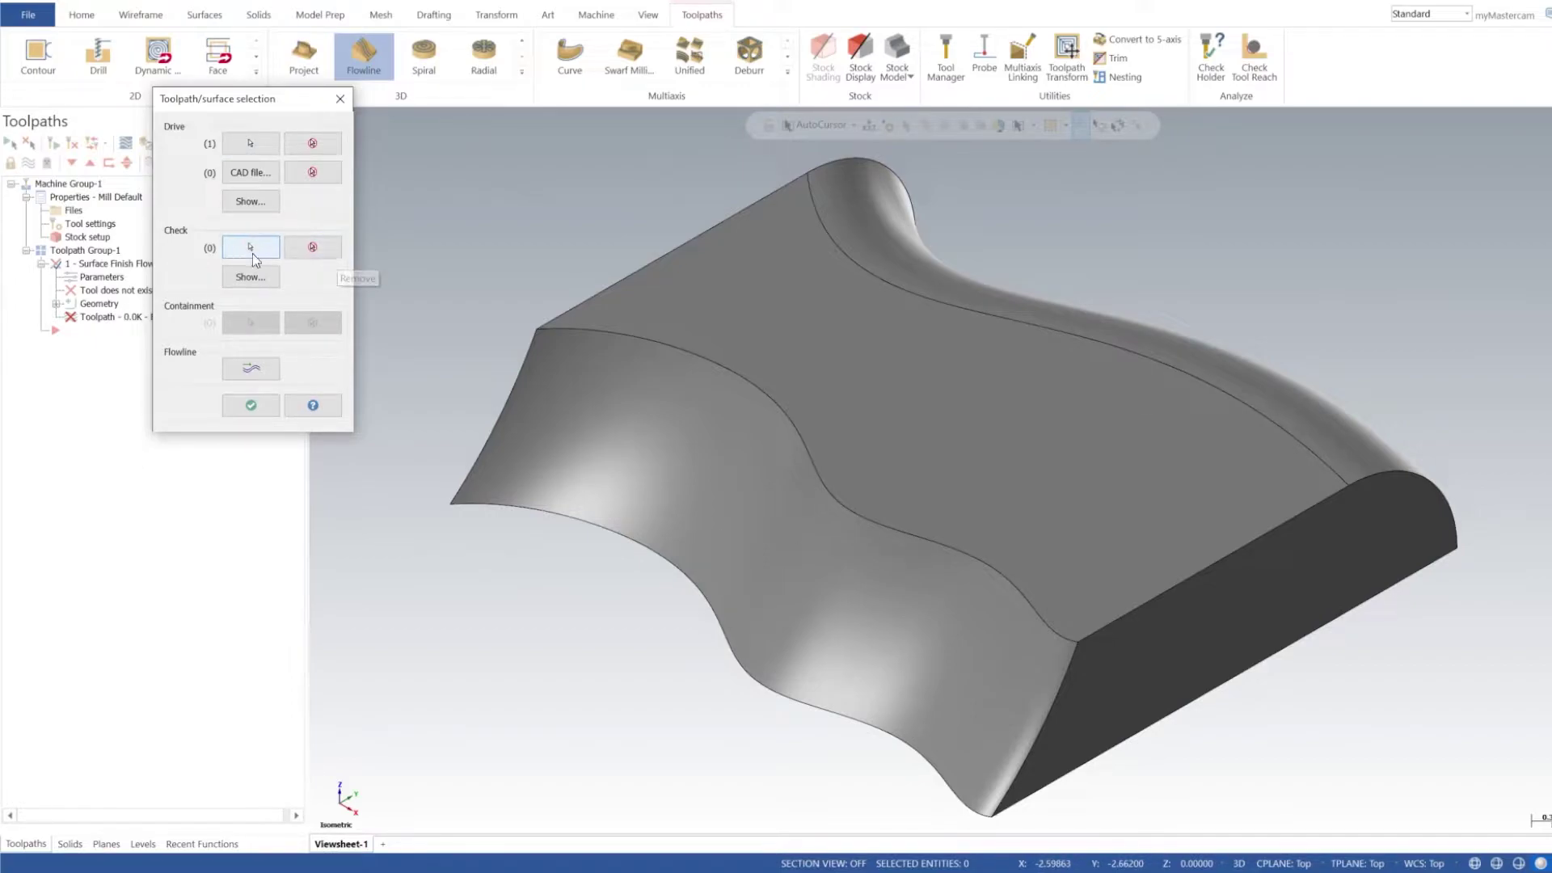
# Flip the cut and step directions so passes run along the front face from its upper-right corner
pyautogui.click(249, 370)
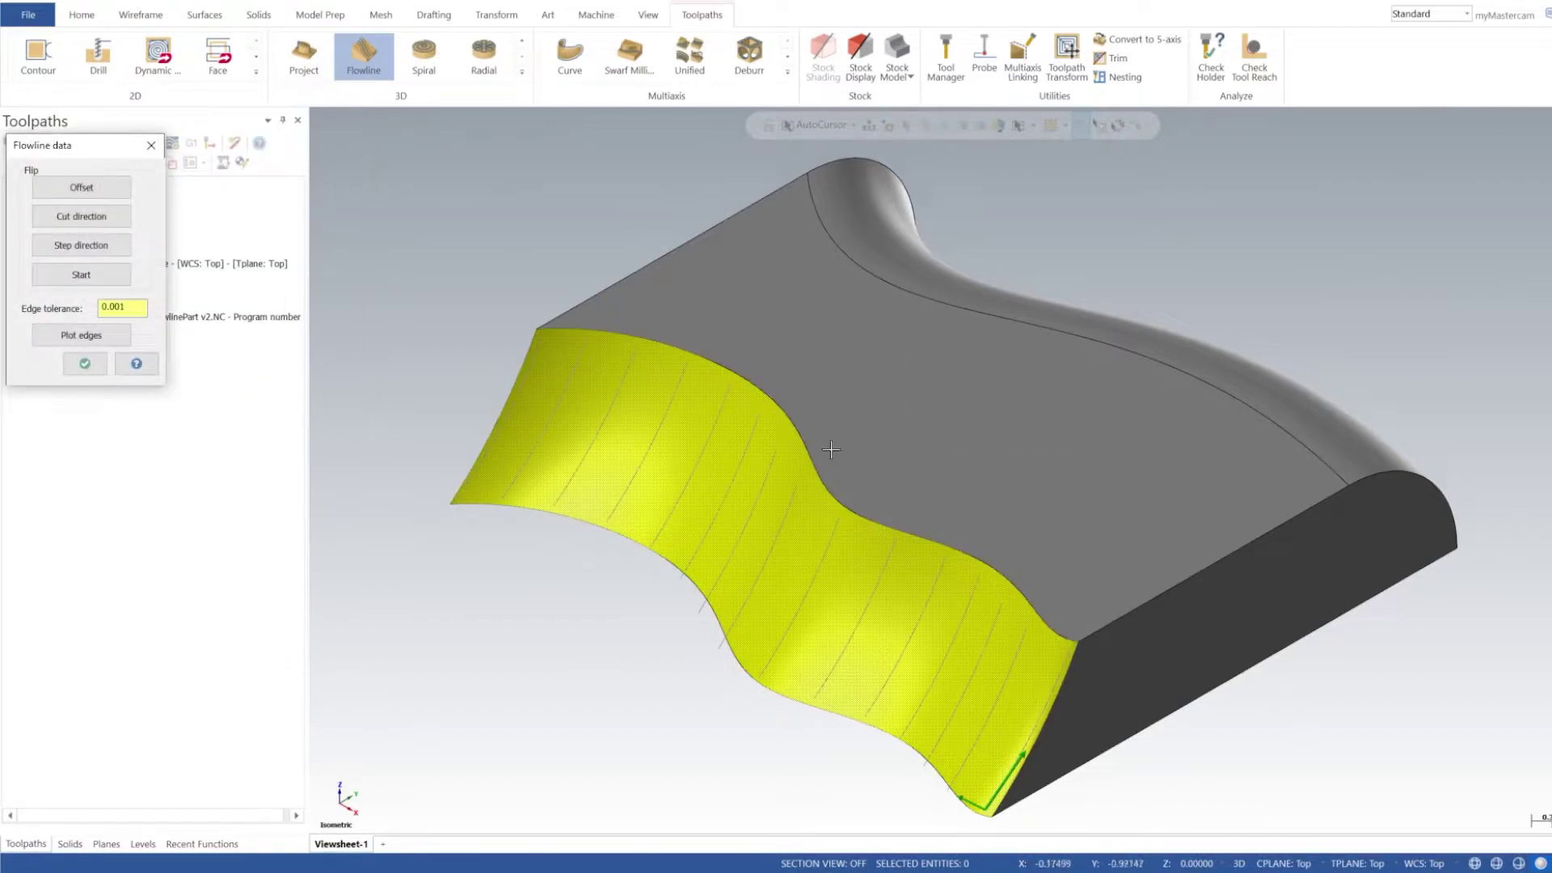
pyautogui.moveTo(830, 449); pyautogui.dragTo(904, 410, button='middle')
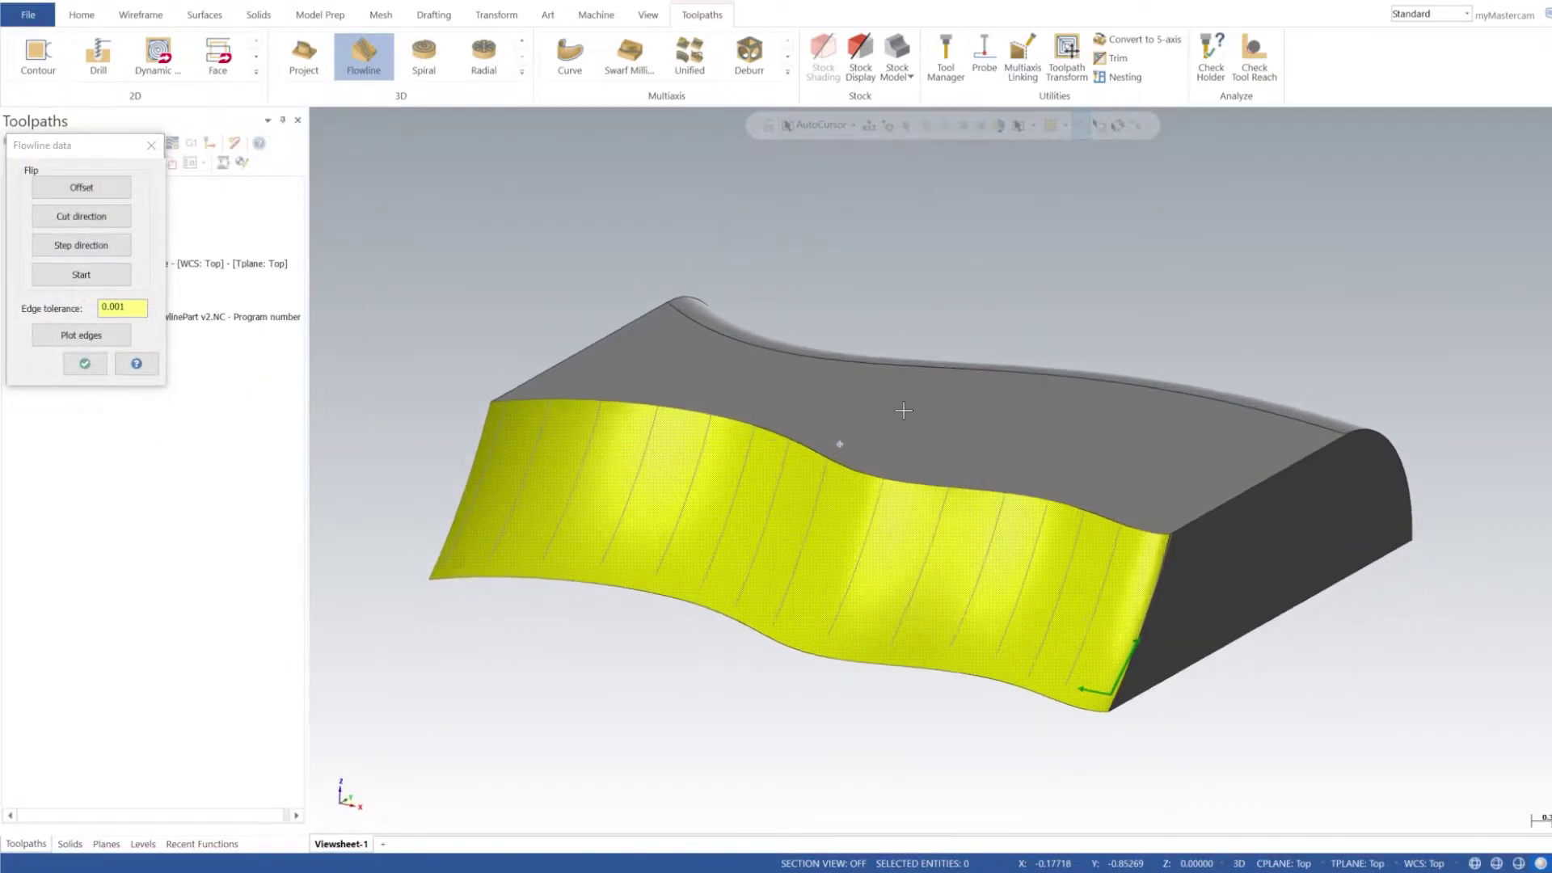
pyautogui.click(80, 216)
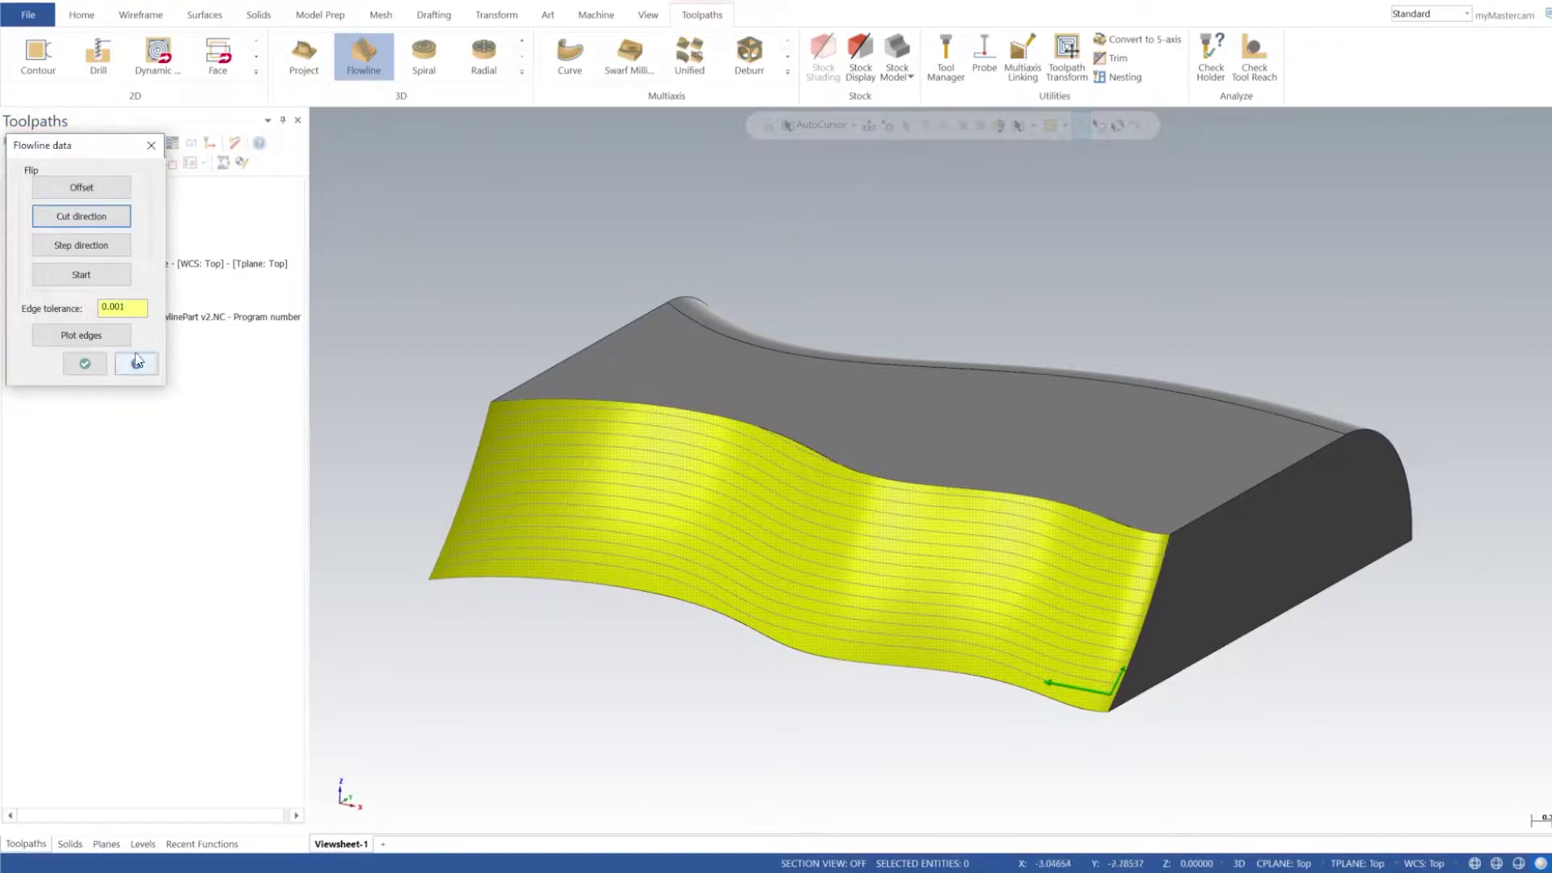
pyautogui.click(81, 245)
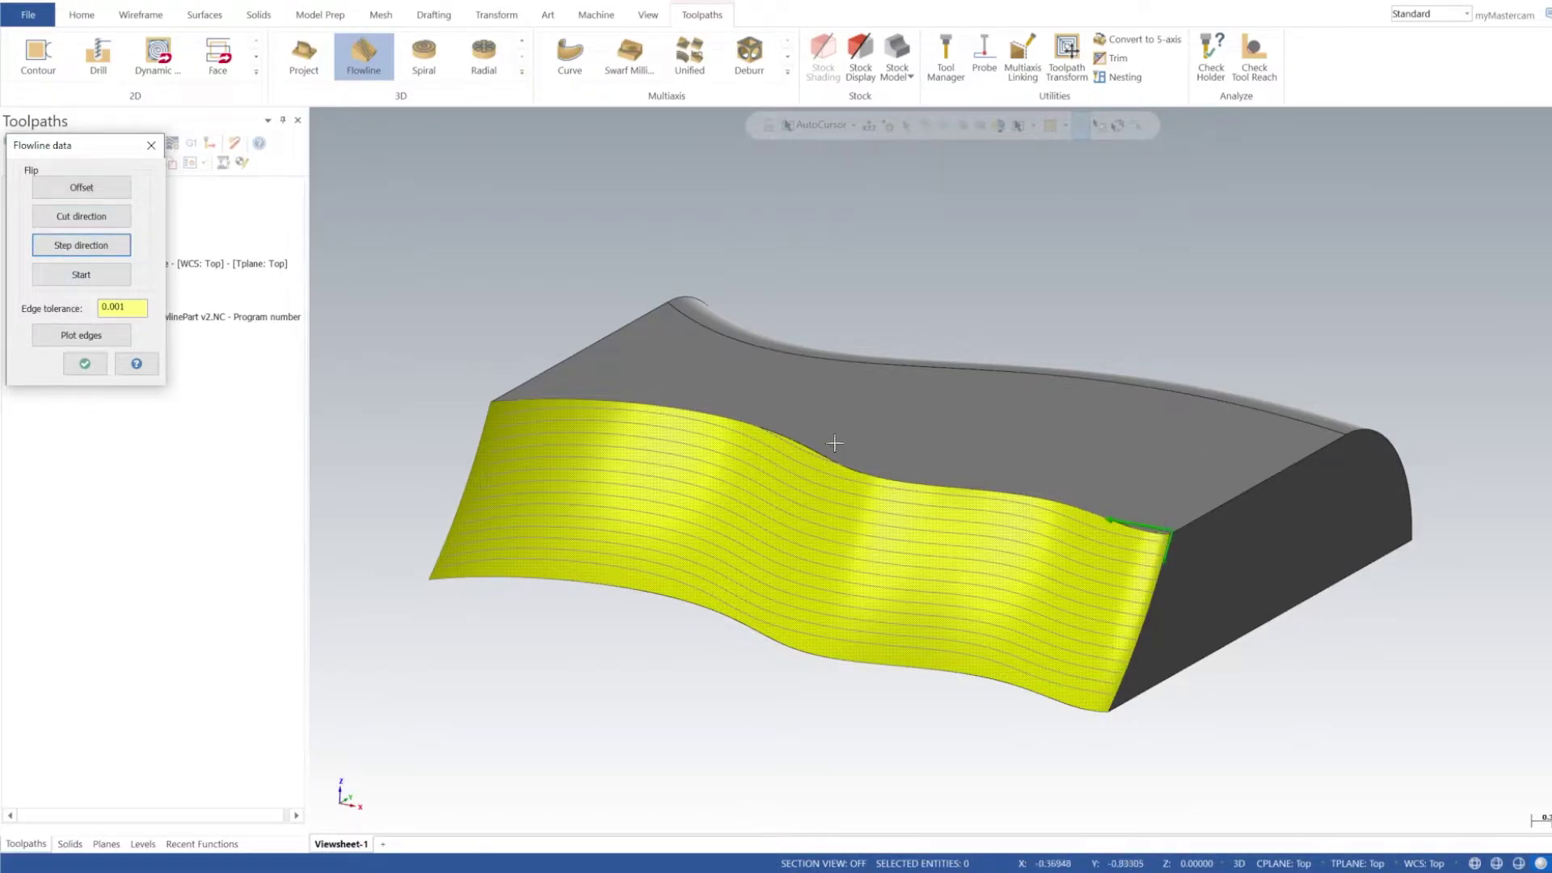
pyautogui.click(85, 364)
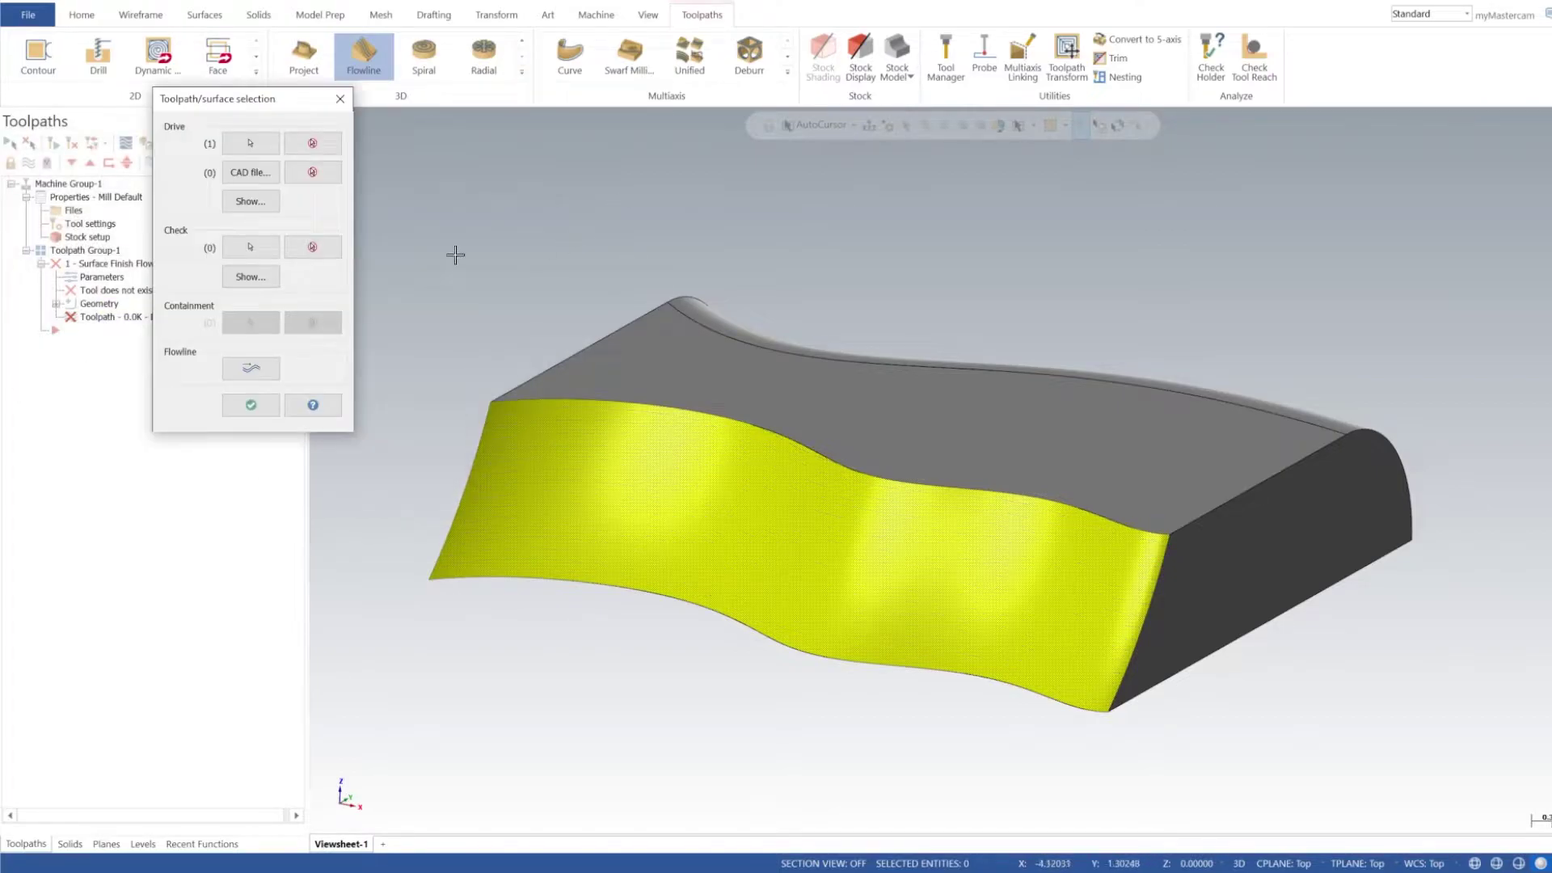
# Accept the drive surface and create a new 0.5 ball endmill for the flowline toolpath
pyautogui.click(245, 401)
pyautogui.rightClick(608, 269)
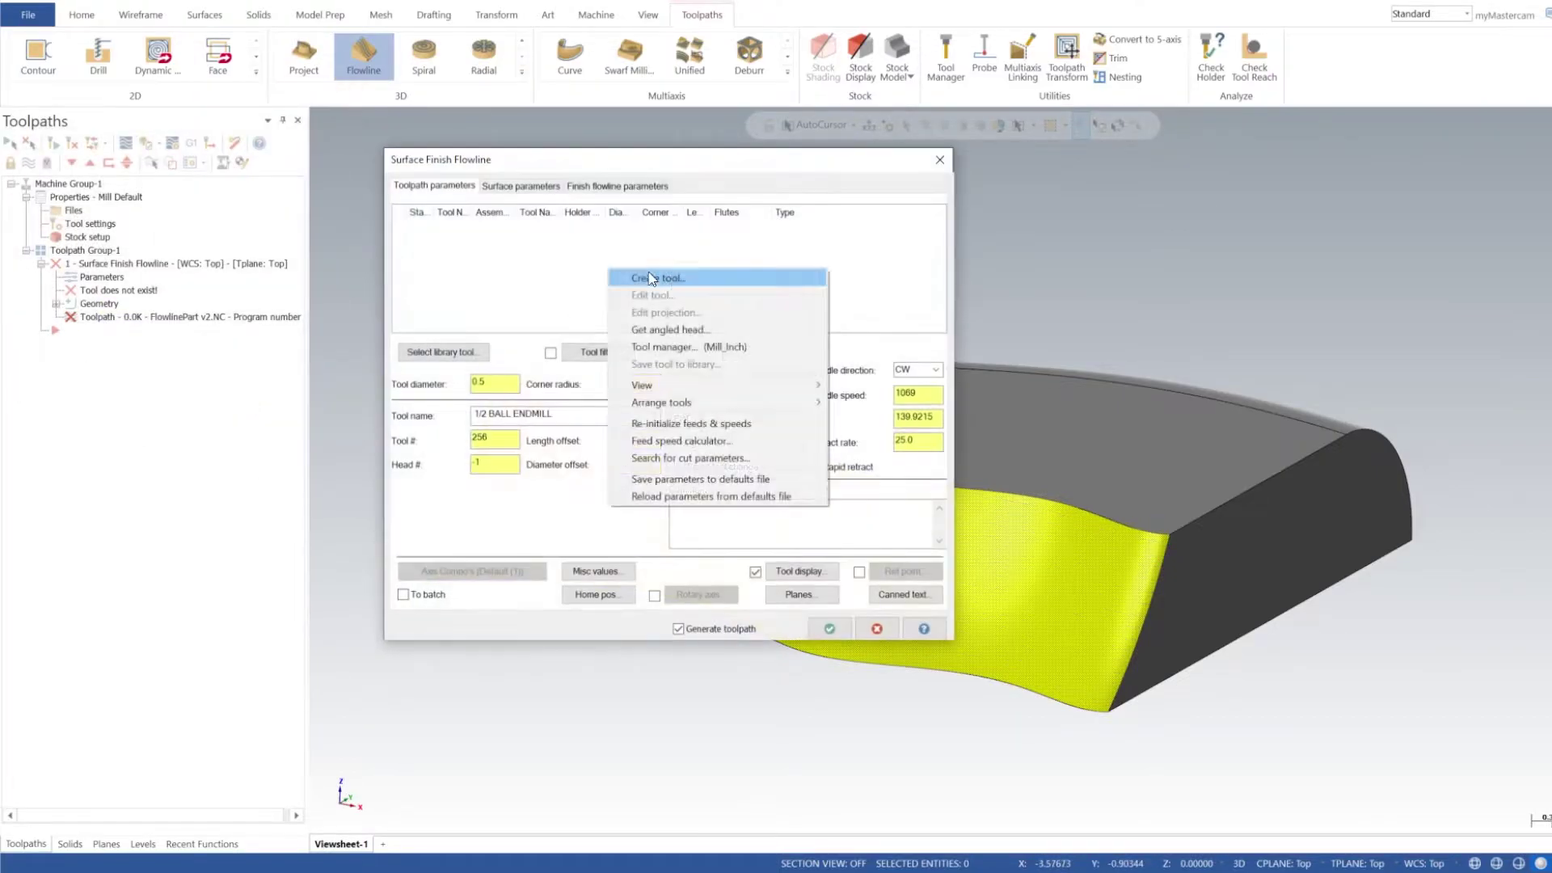
pyautogui.click(705, 279)
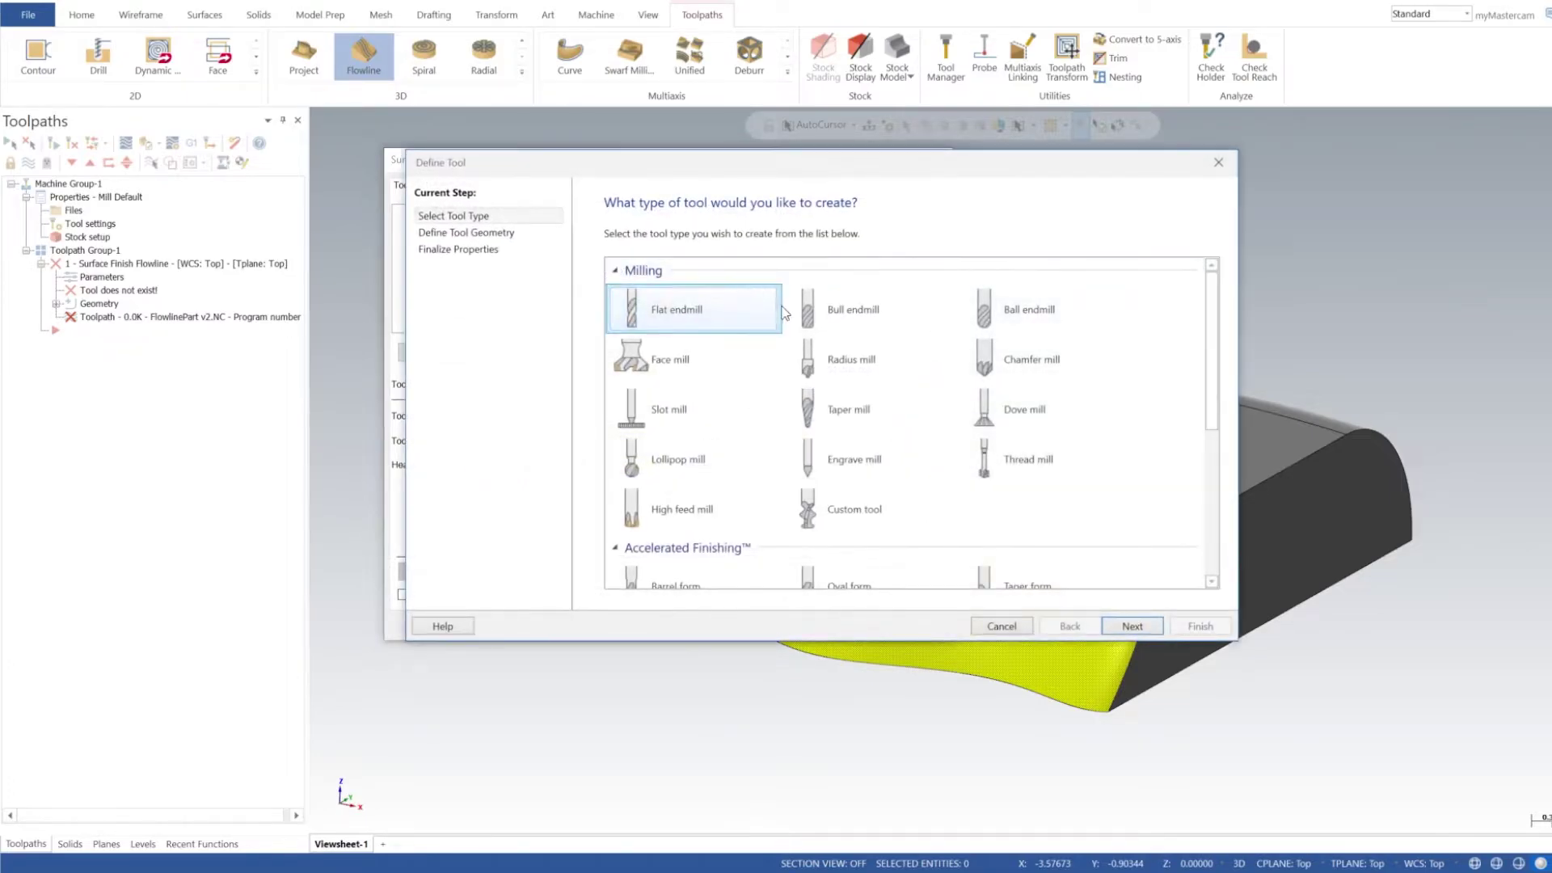
pyautogui.click(1075, 312)
pyautogui.doubleClick(1075, 312)
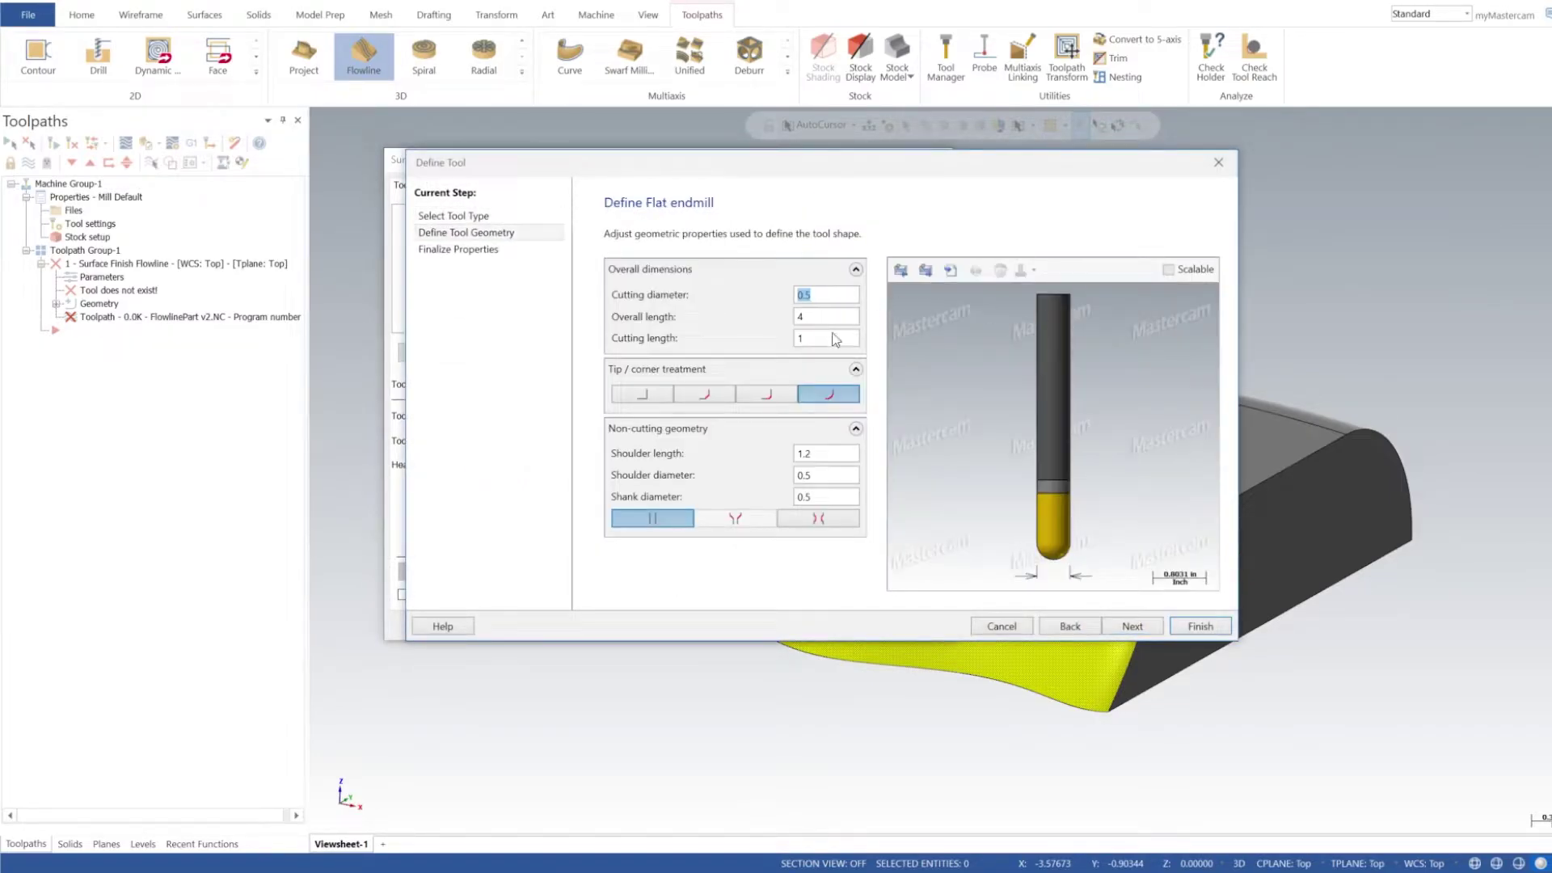
pyautogui.click(1191, 623)
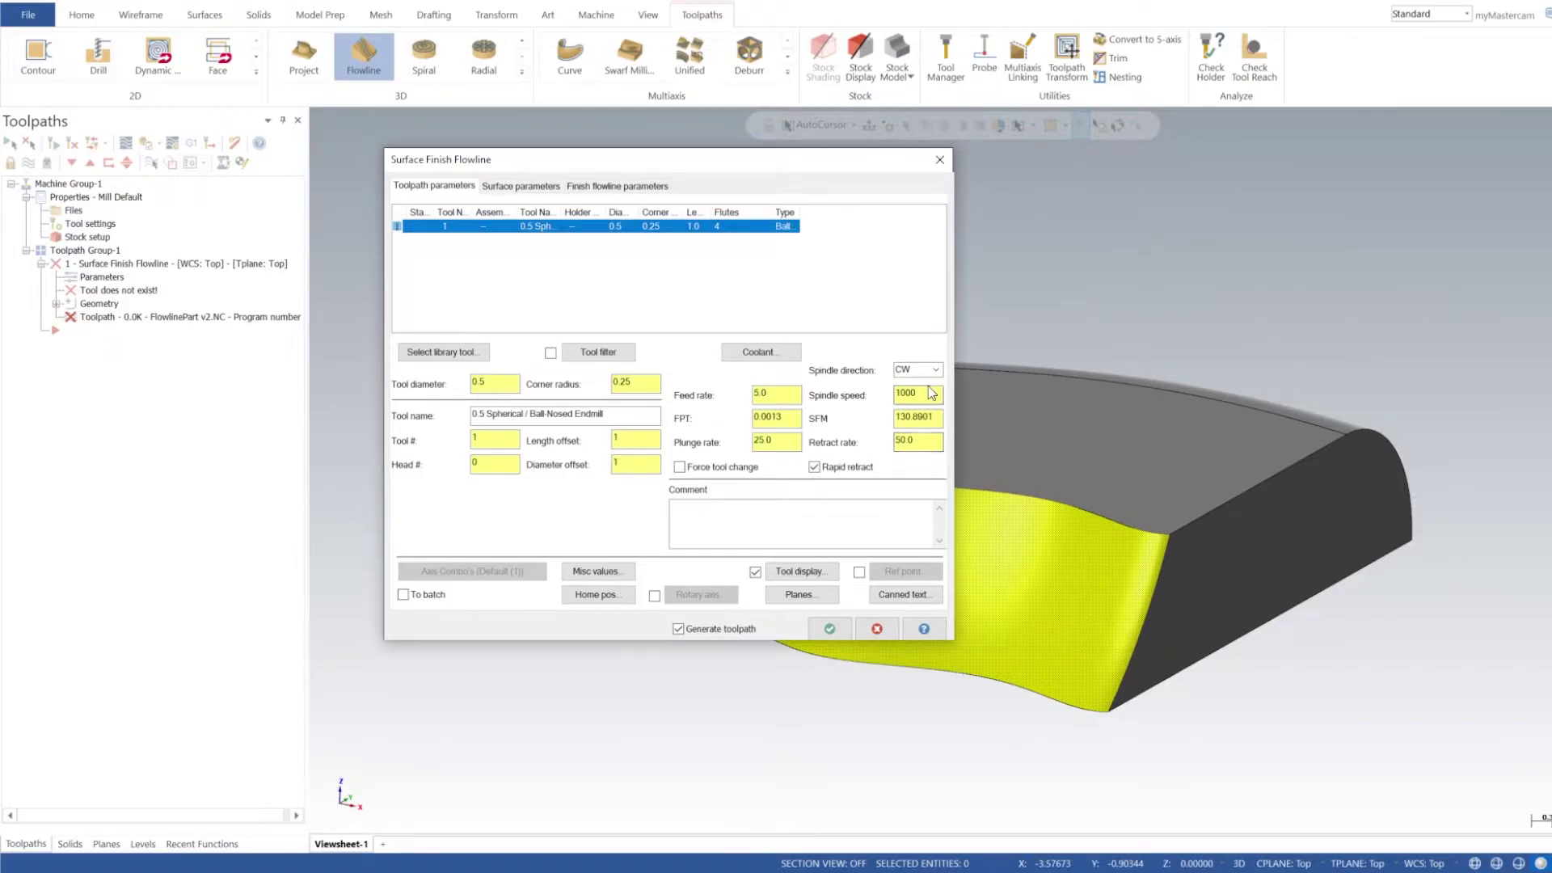
# Enter 6050 as the spindle speed and commit the feed values
pyautogui.doubleClick(931, 393)
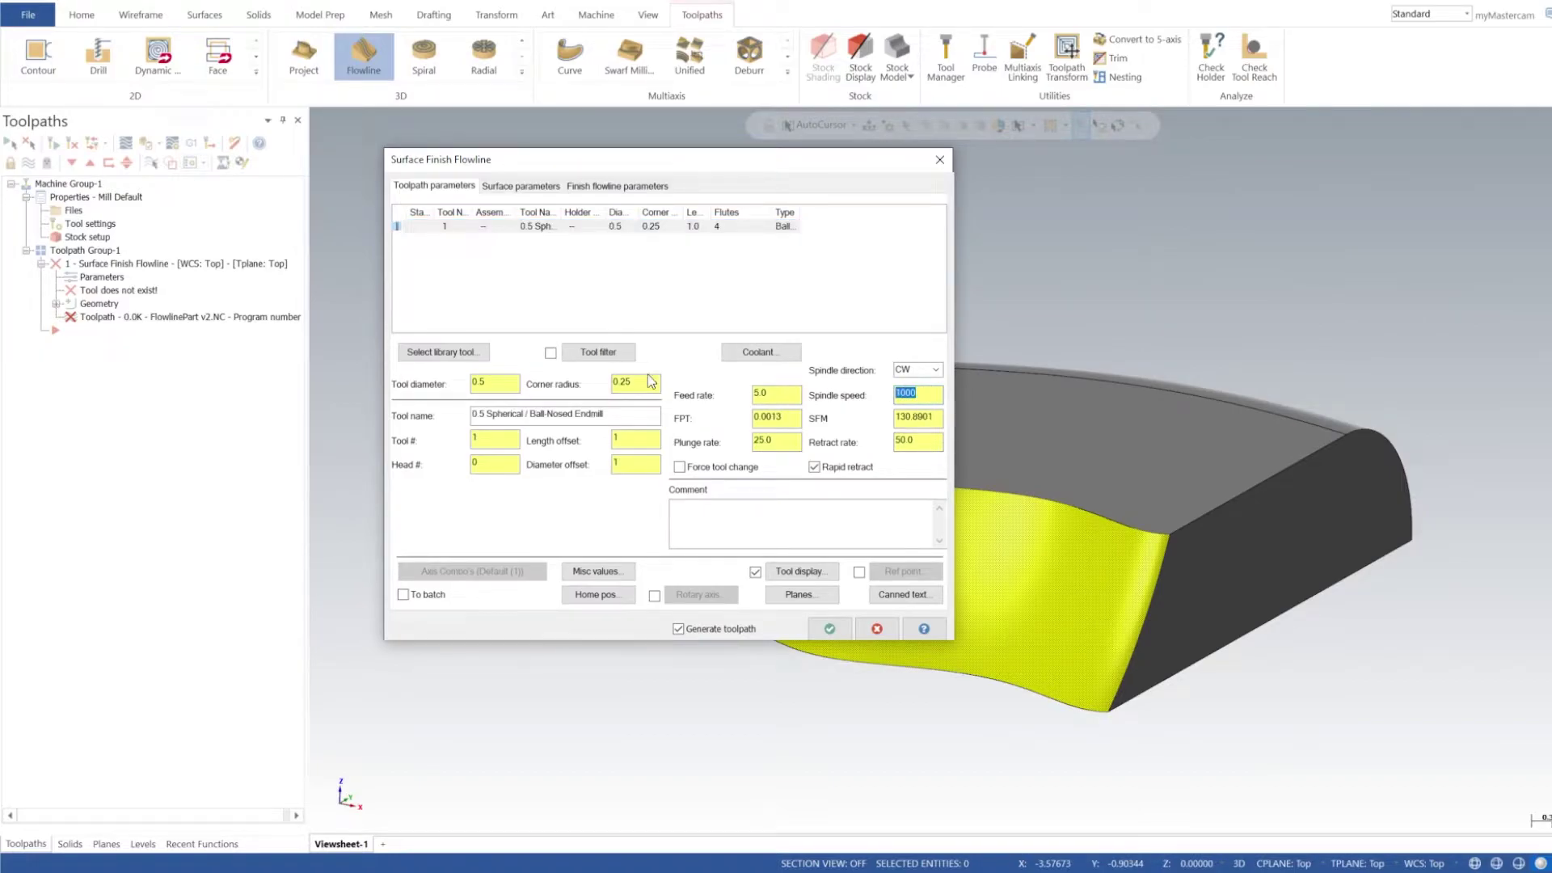
pyautogui.write('6050')
pyautogui.press('Tab')
pyautogui.press('Tab')
pyautogui.press('Tab')
pyautogui.press('Tab')
# Enable a 0.25 retract height, keeping 0.1 feed plane and 0.0 stock to leave
pyautogui.click(518, 186)
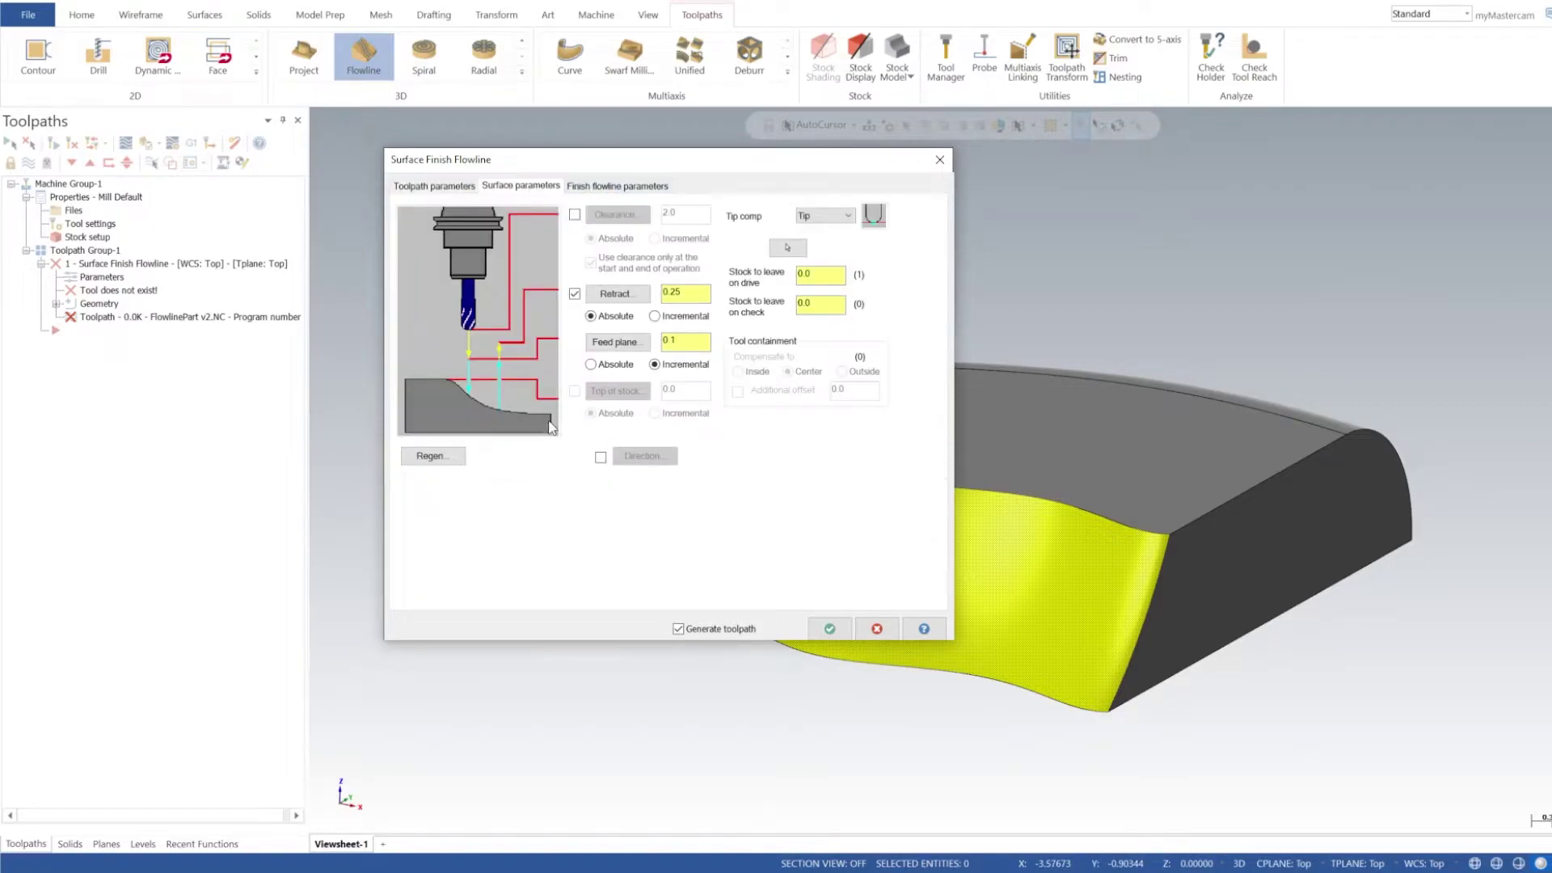
pyautogui.moveTo(622, 168); pyautogui.dragTo(655, 142)
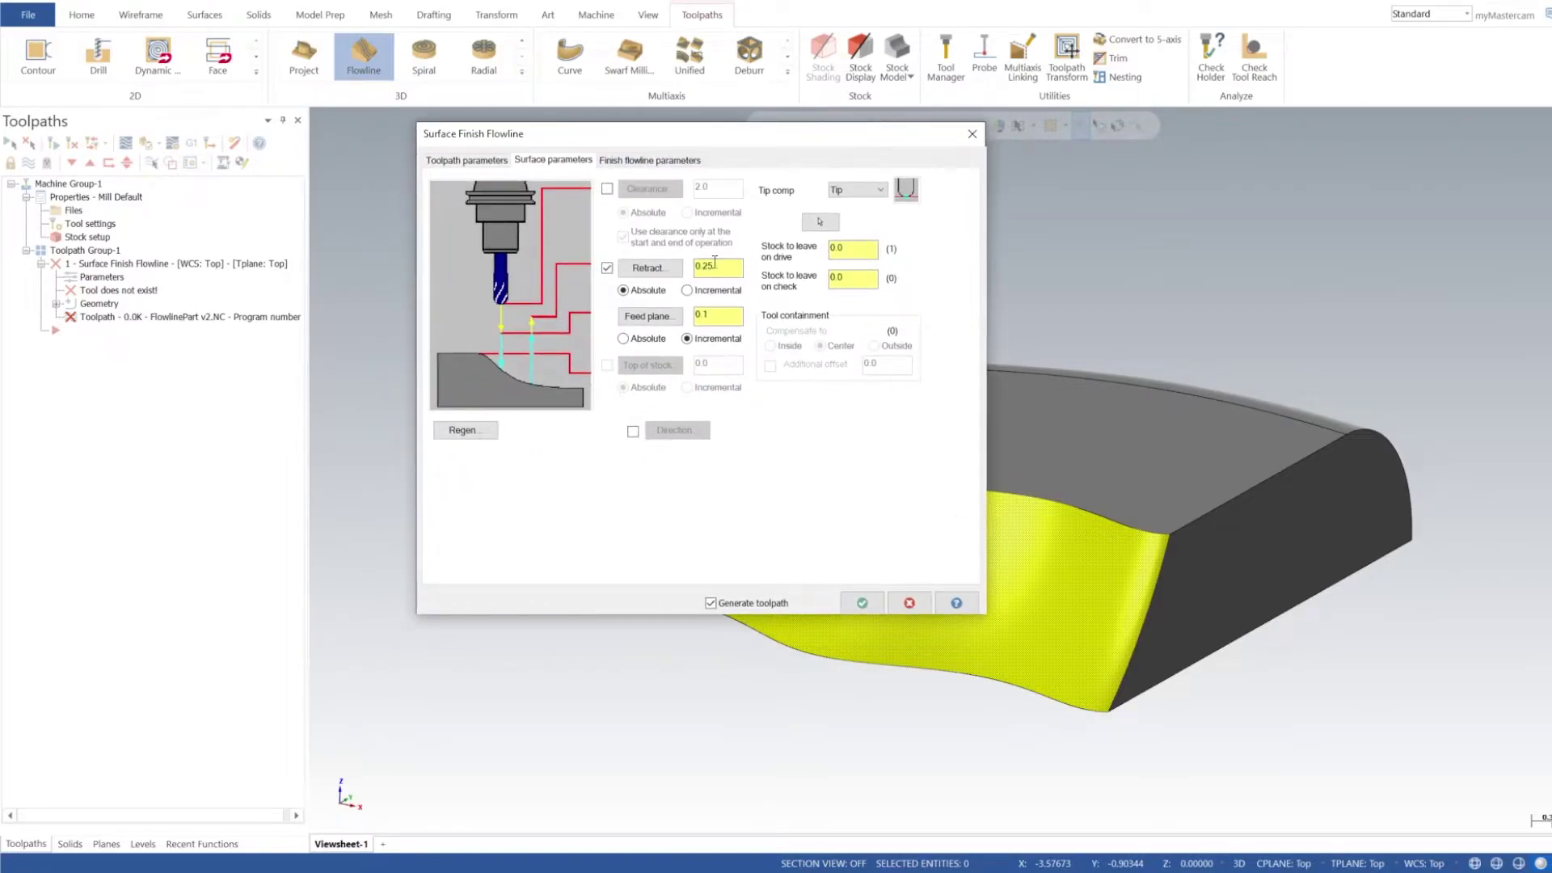
pyautogui.click(607, 268)
pyautogui.press('Tab')
pyautogui.click(624, 158)
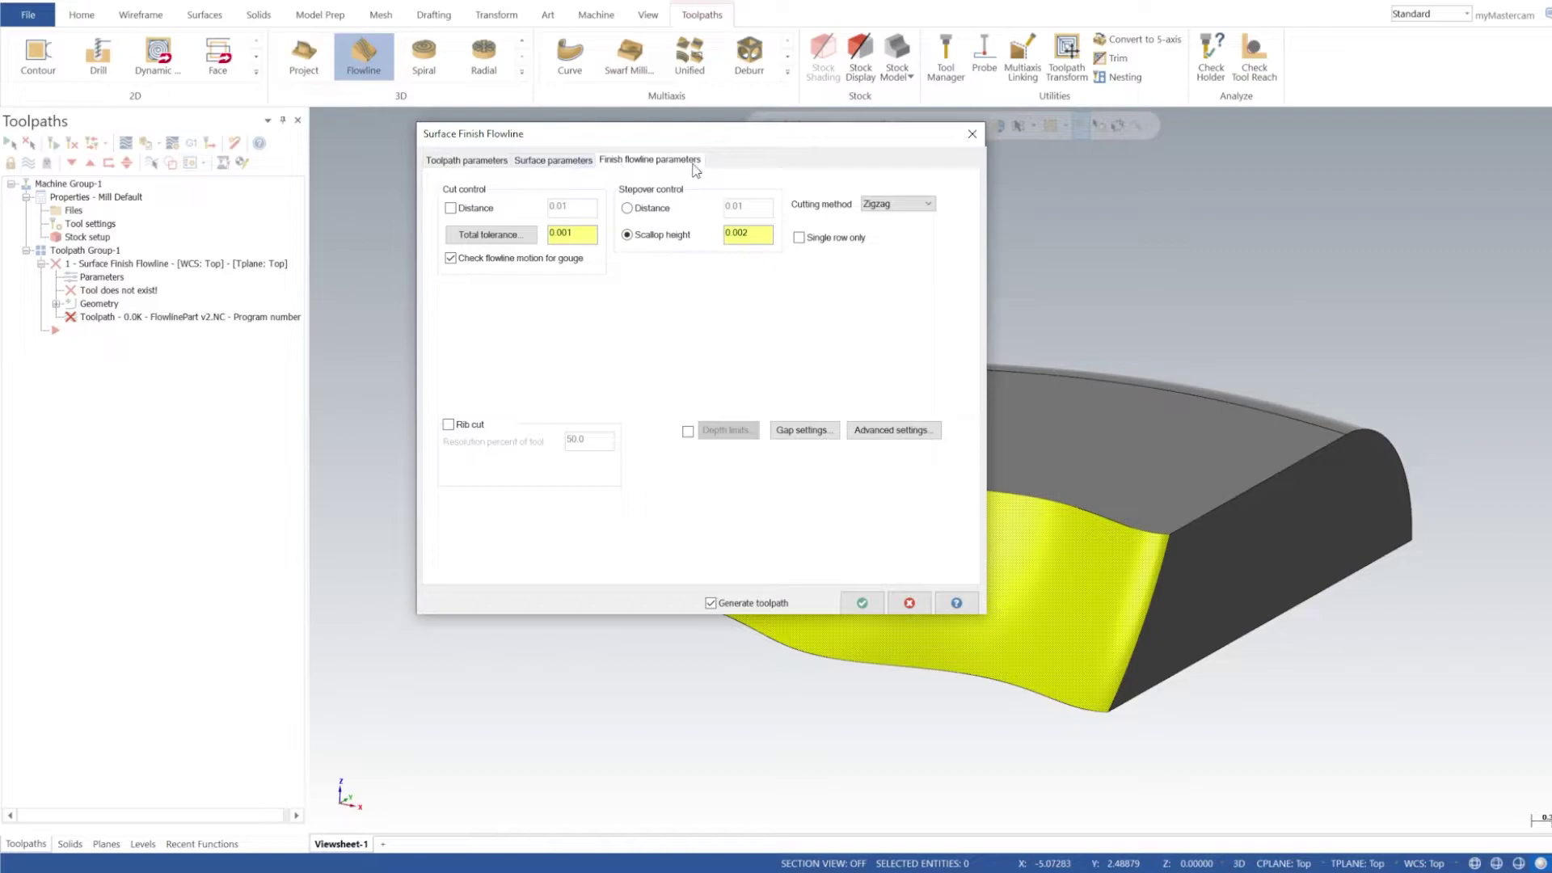
# Switch stepover control to a 0.05 distance and keep the Zigzag cutting method
pyautogui.click(645, 209)
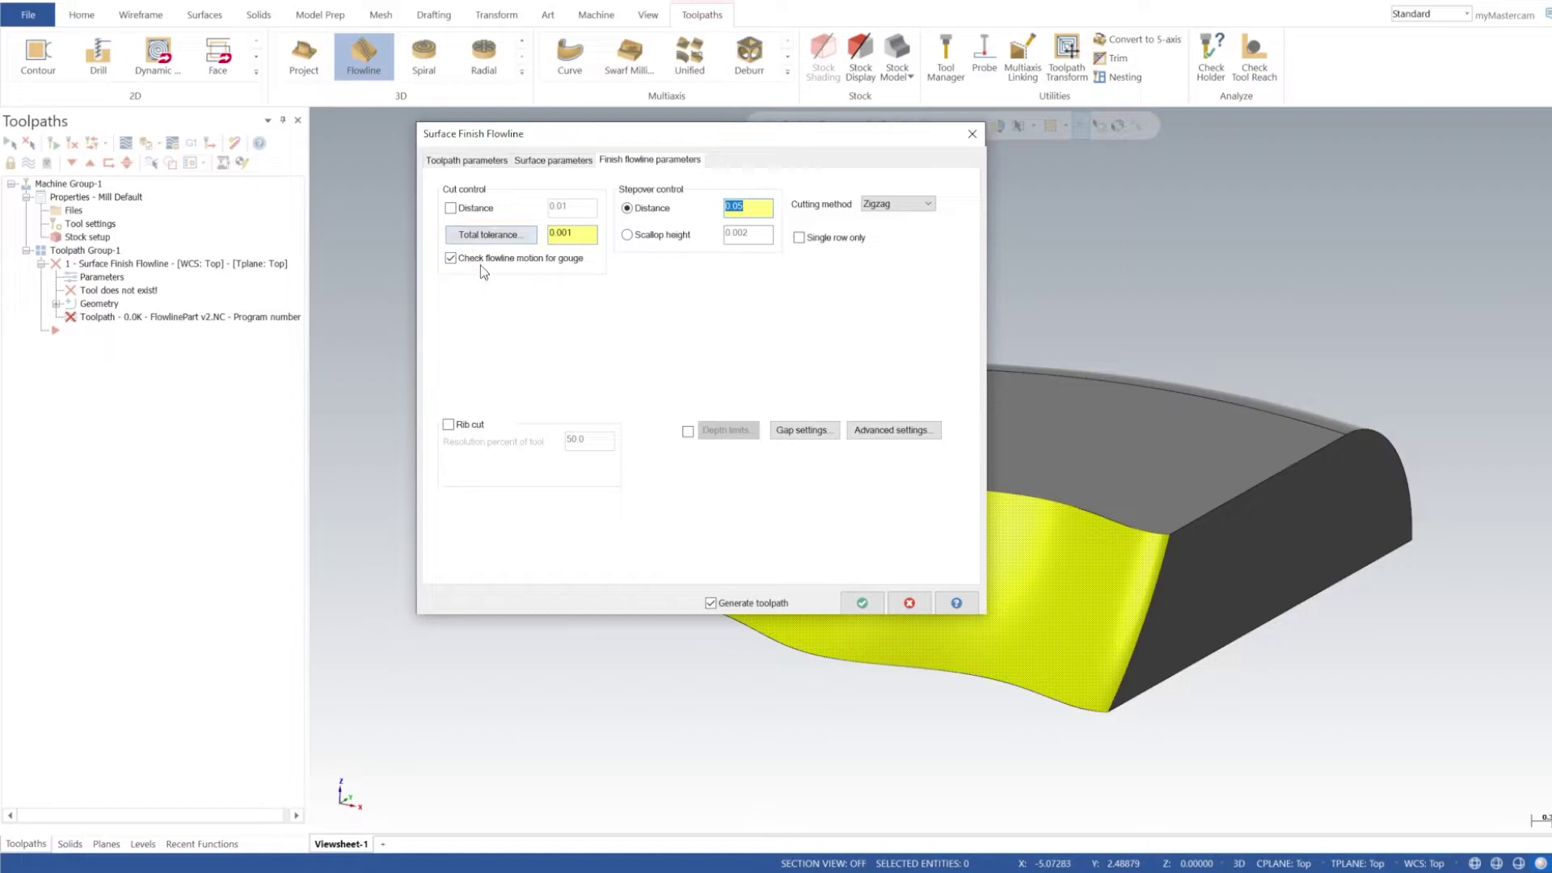
pyautogui.click(906, 204)
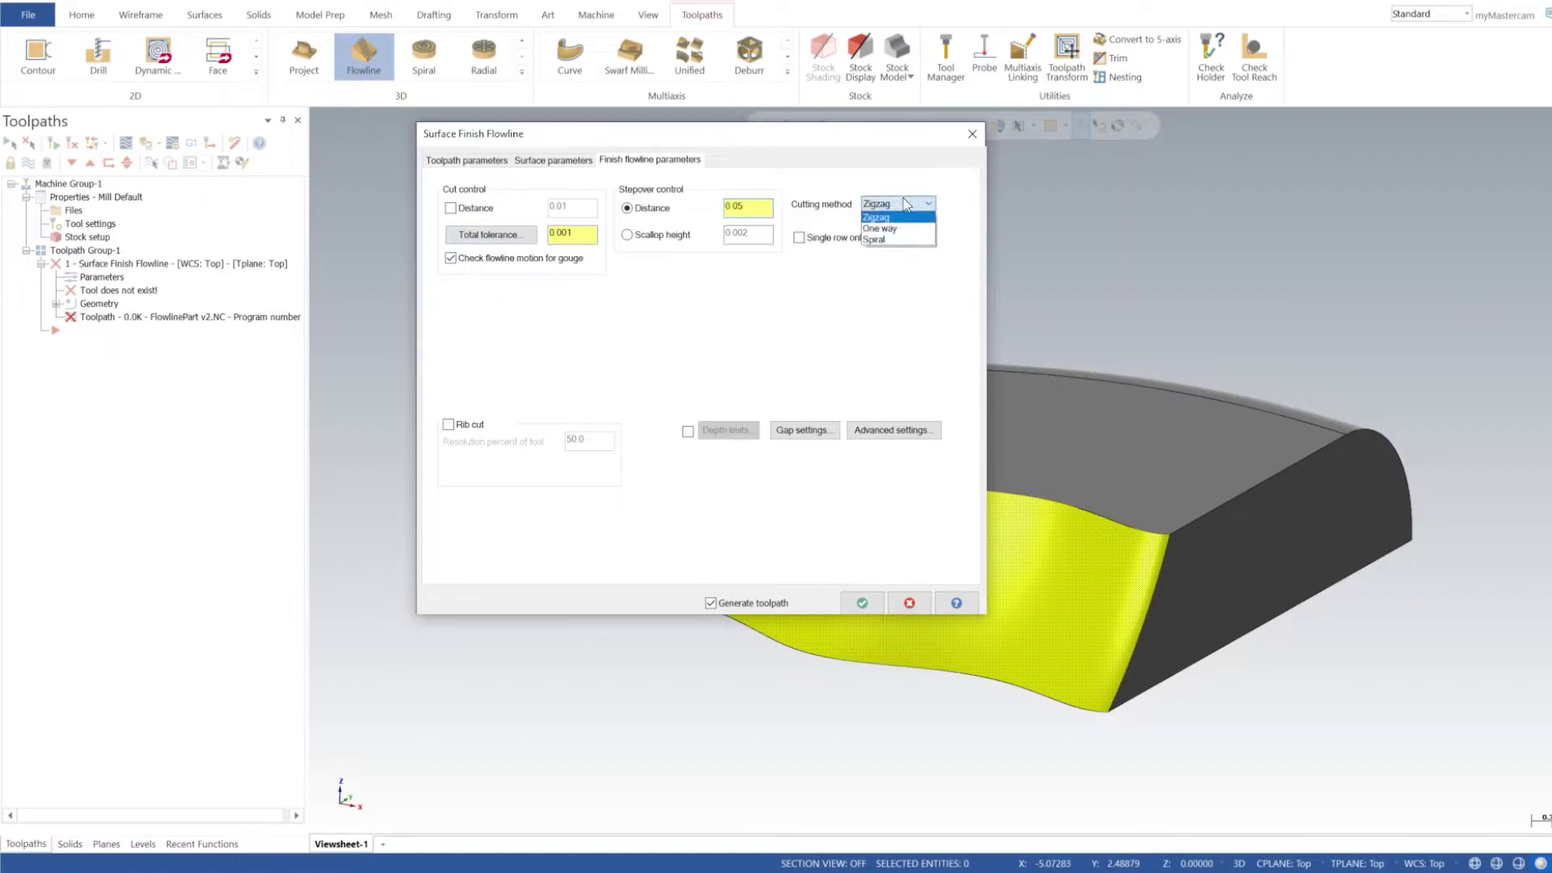
pyautogui.click(889, 219)
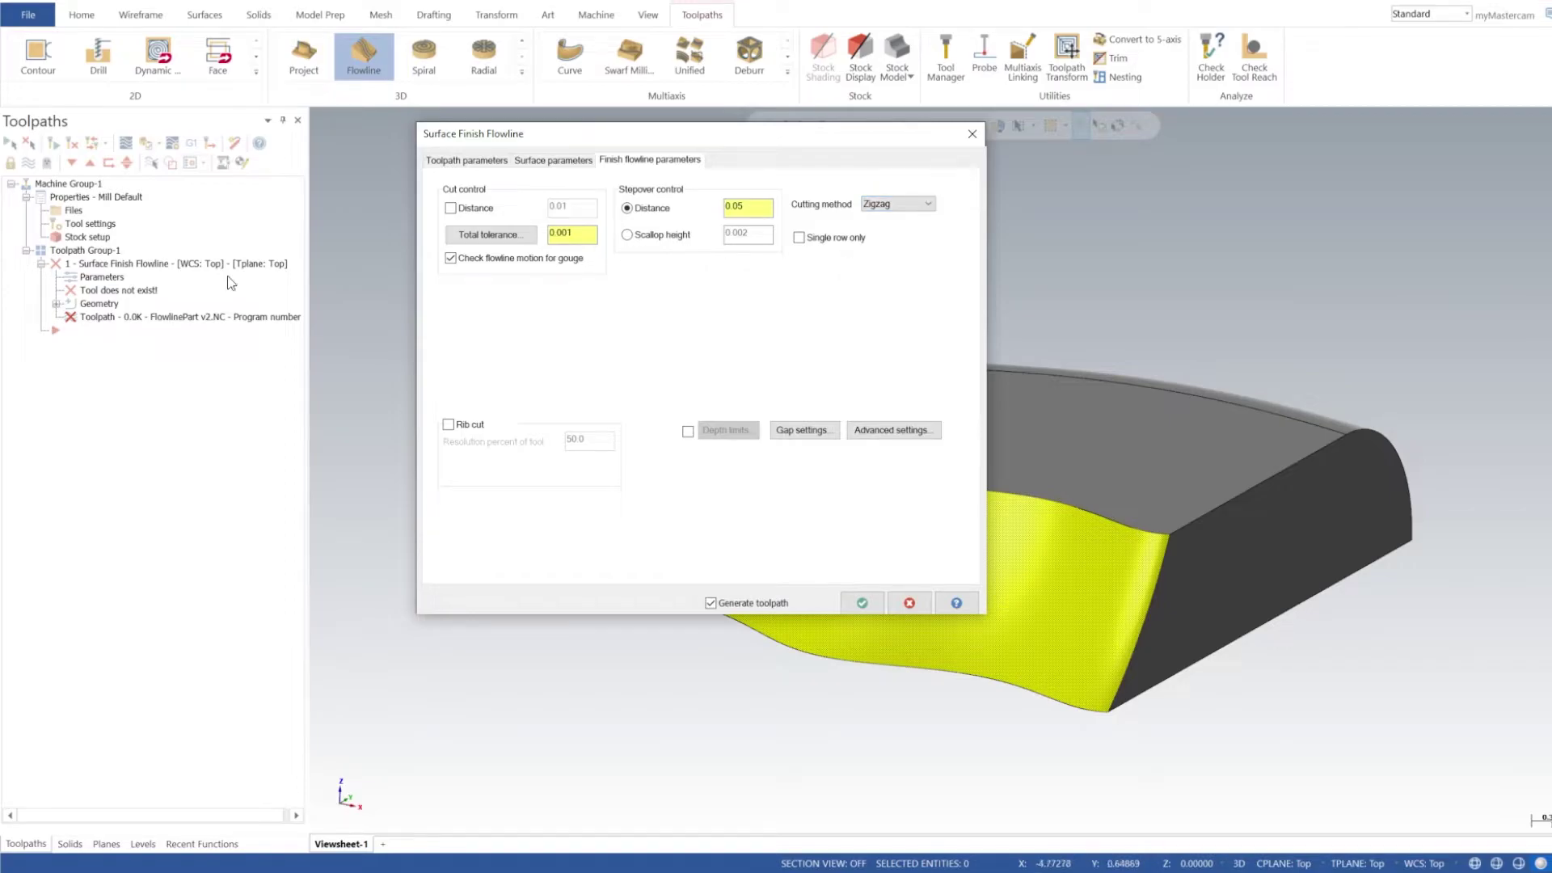
# Generate the first flowline toolpath and fit the isometric view to inspect it
pyautogui.click(862, 602)
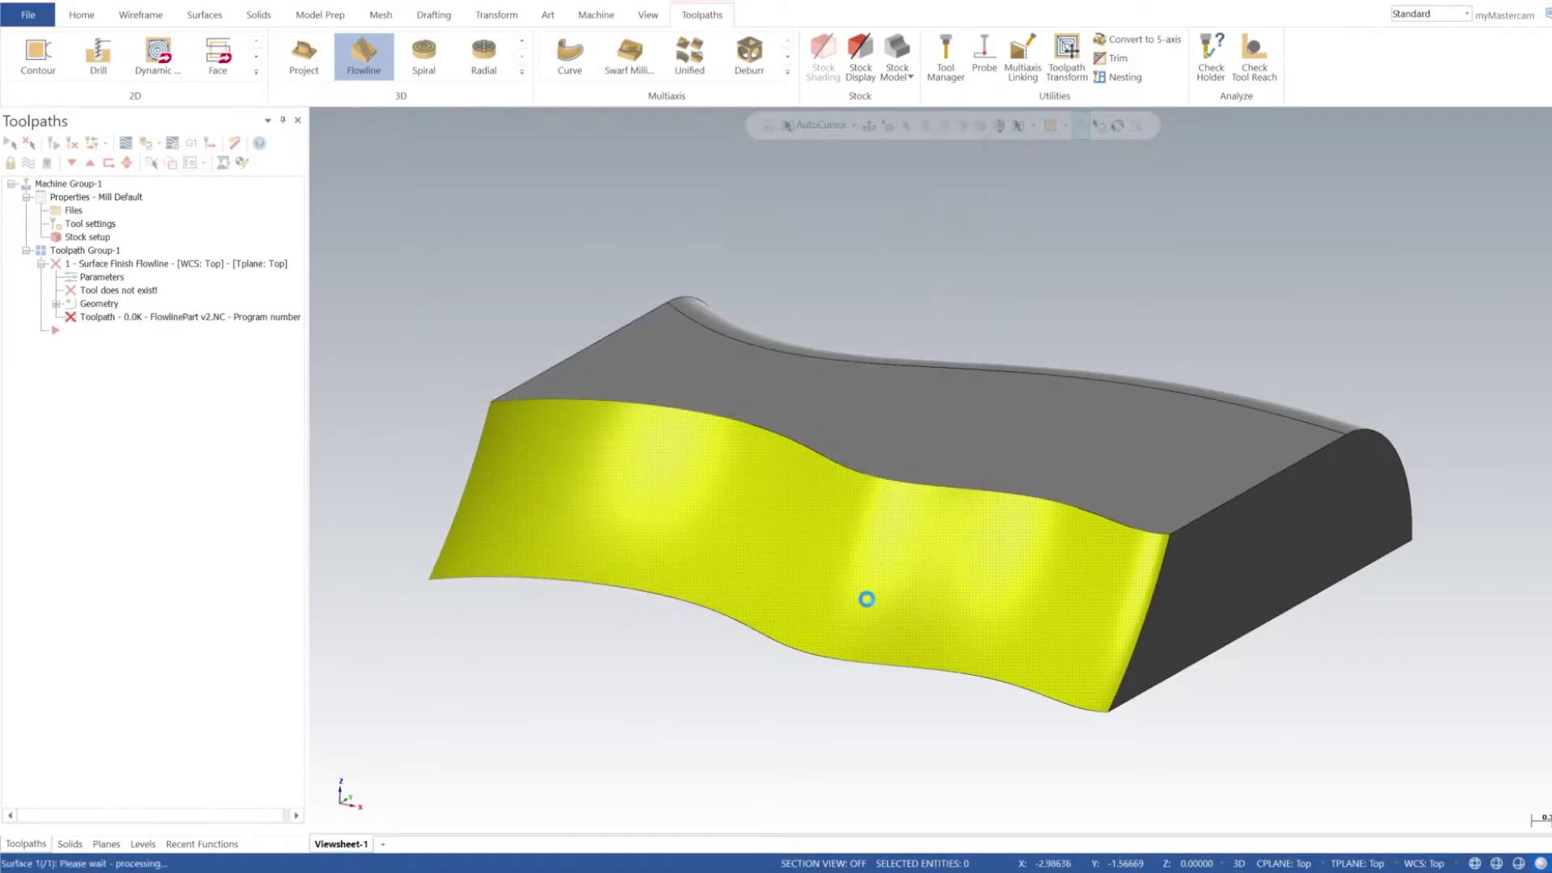
pyautogui.moveTo(1057, 444); pyautogui.dragTo(1094, 391, button='middle')
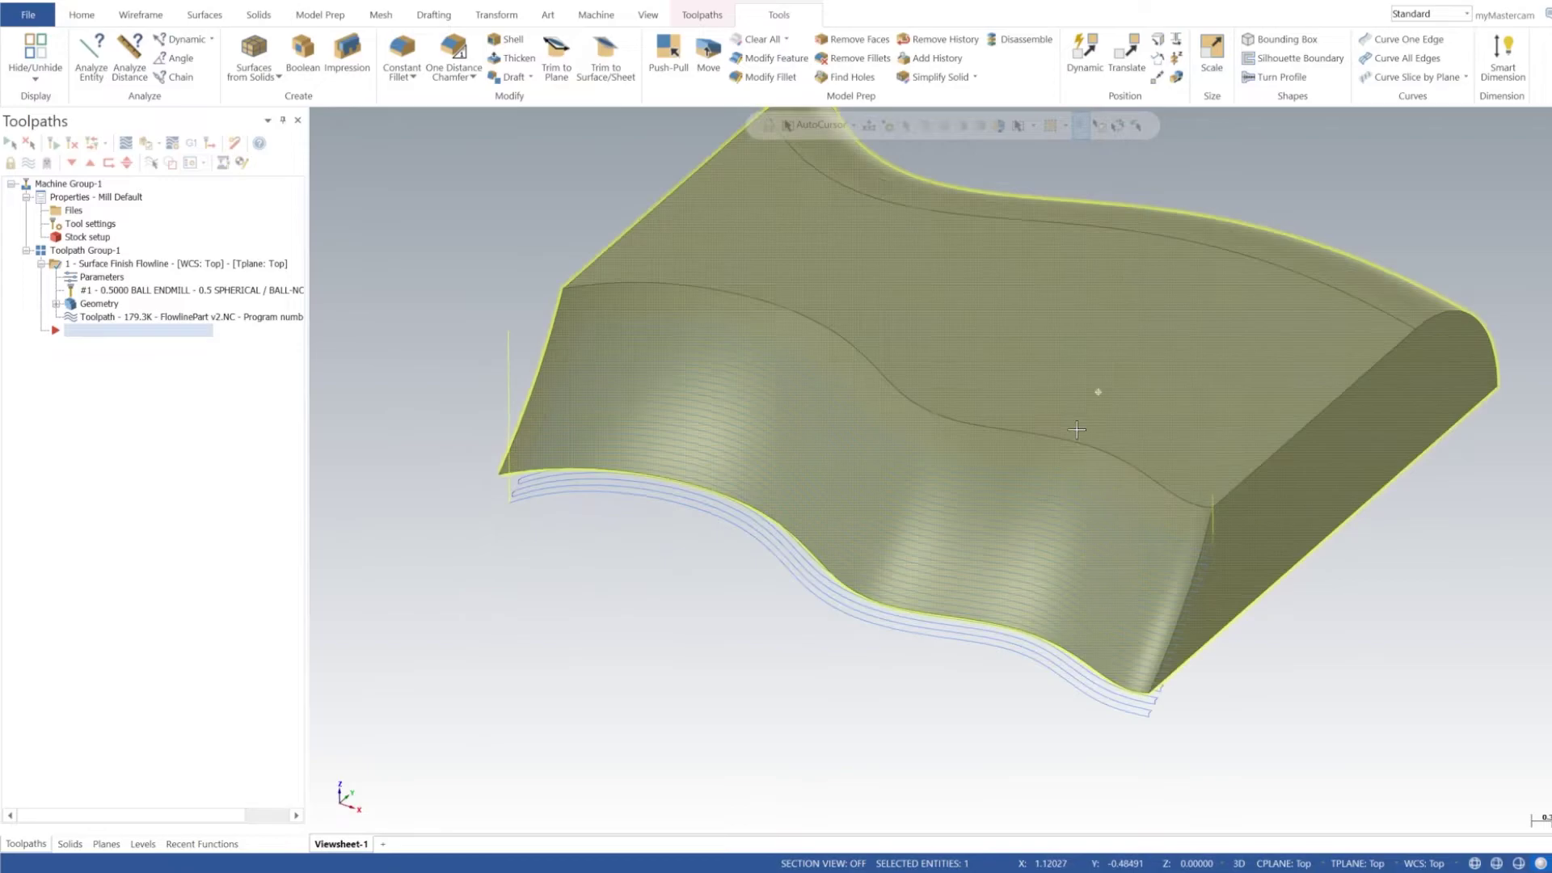
pyautogui.scroll(4, 1094, 392)
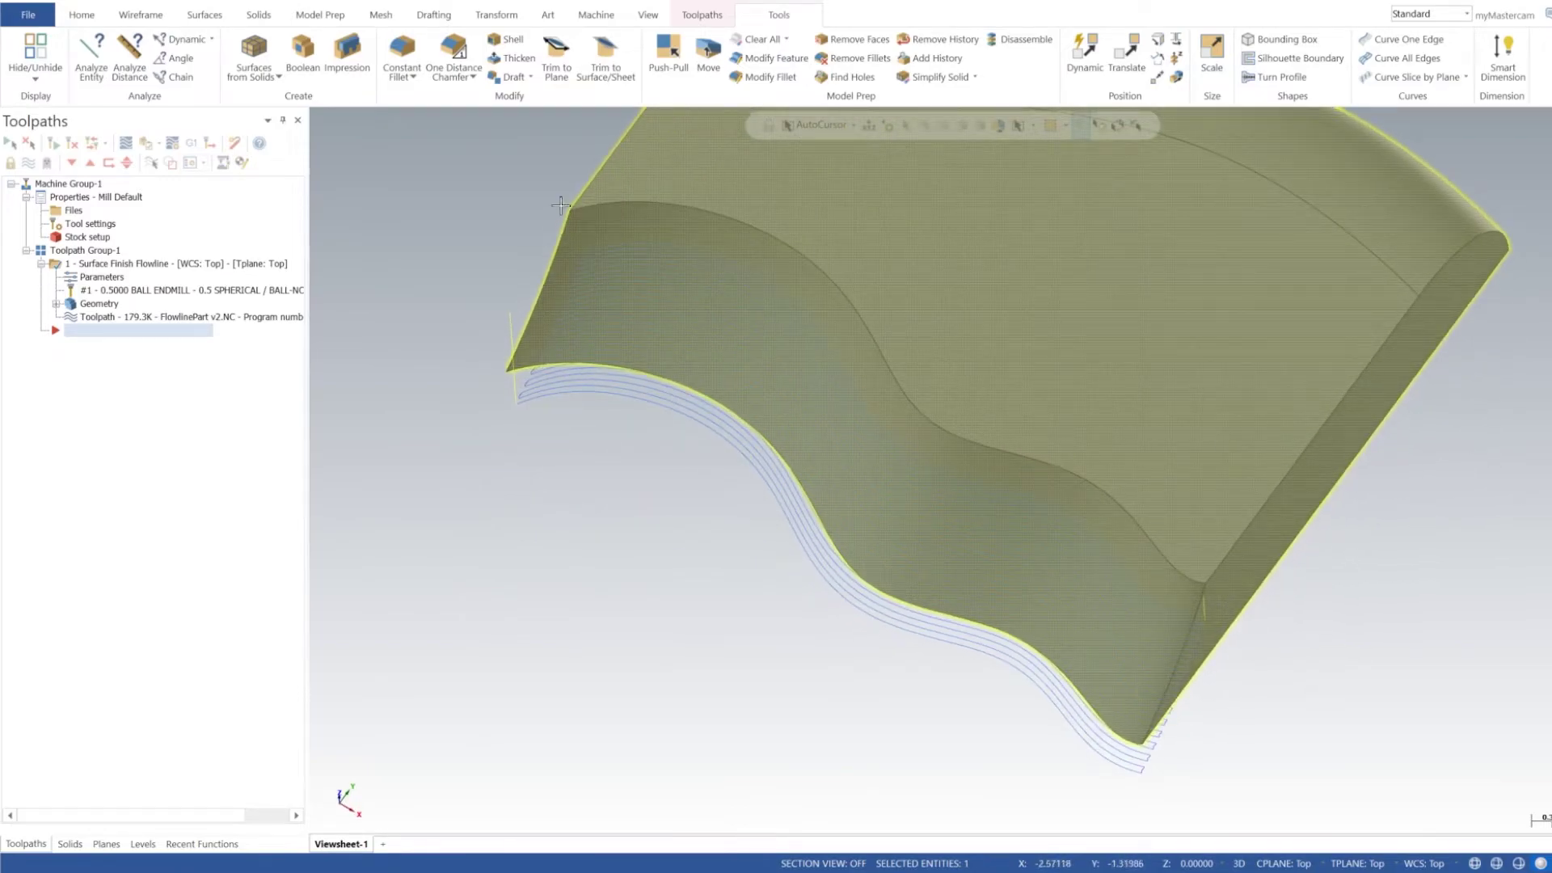
pyautogui.press('Down')
pyautogui.press('Down')
pyautogui.hotkey('alt', '7')
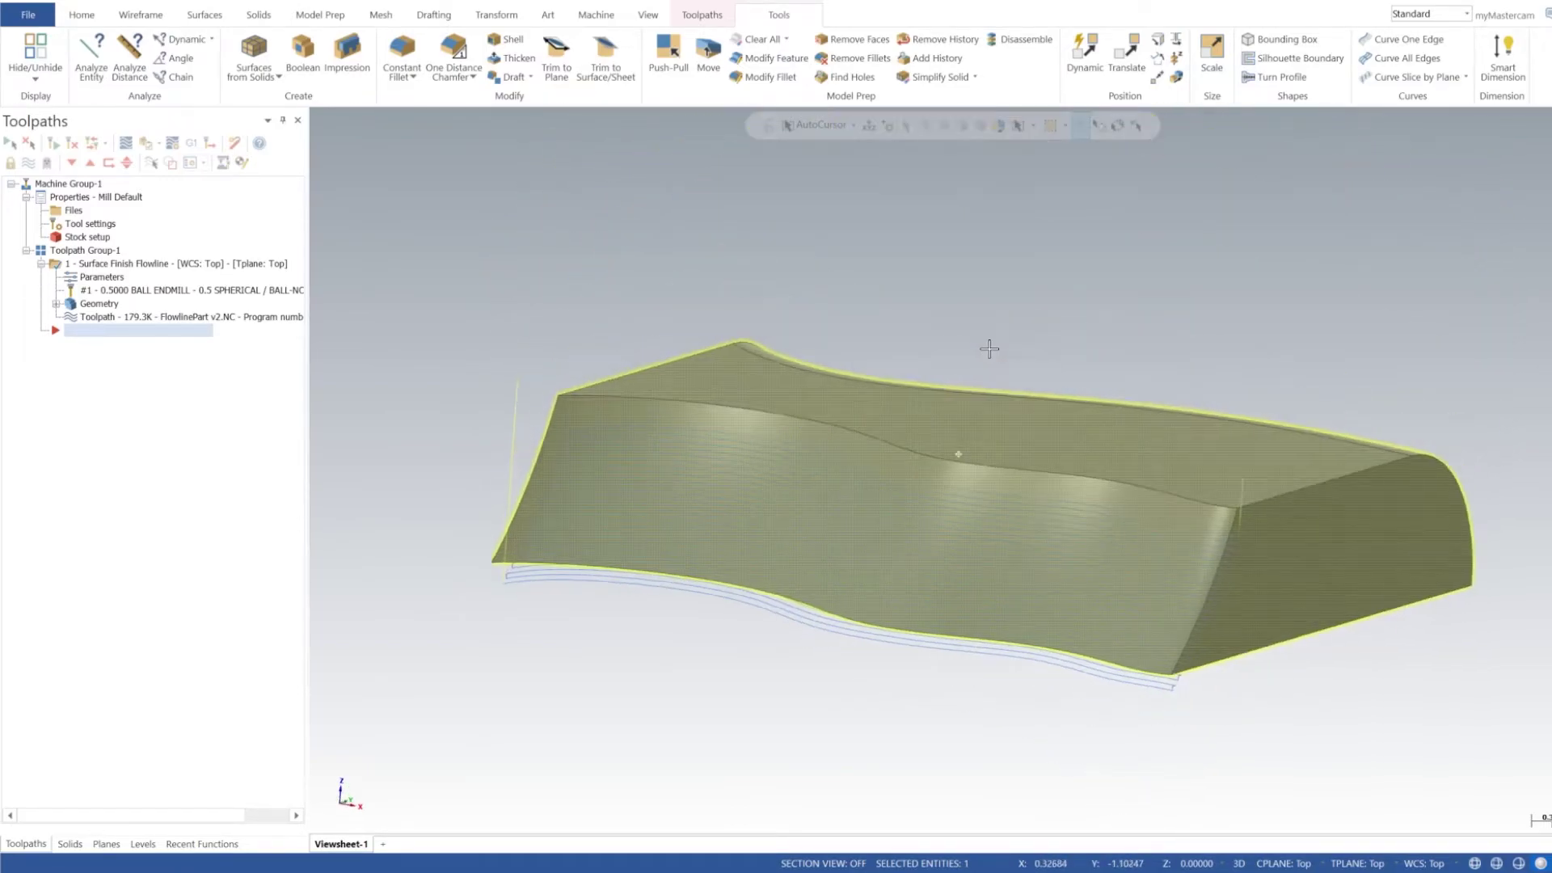
# Clear the face selection colours and select the first flowline operation
pyautogui.rightClick(592, 218)
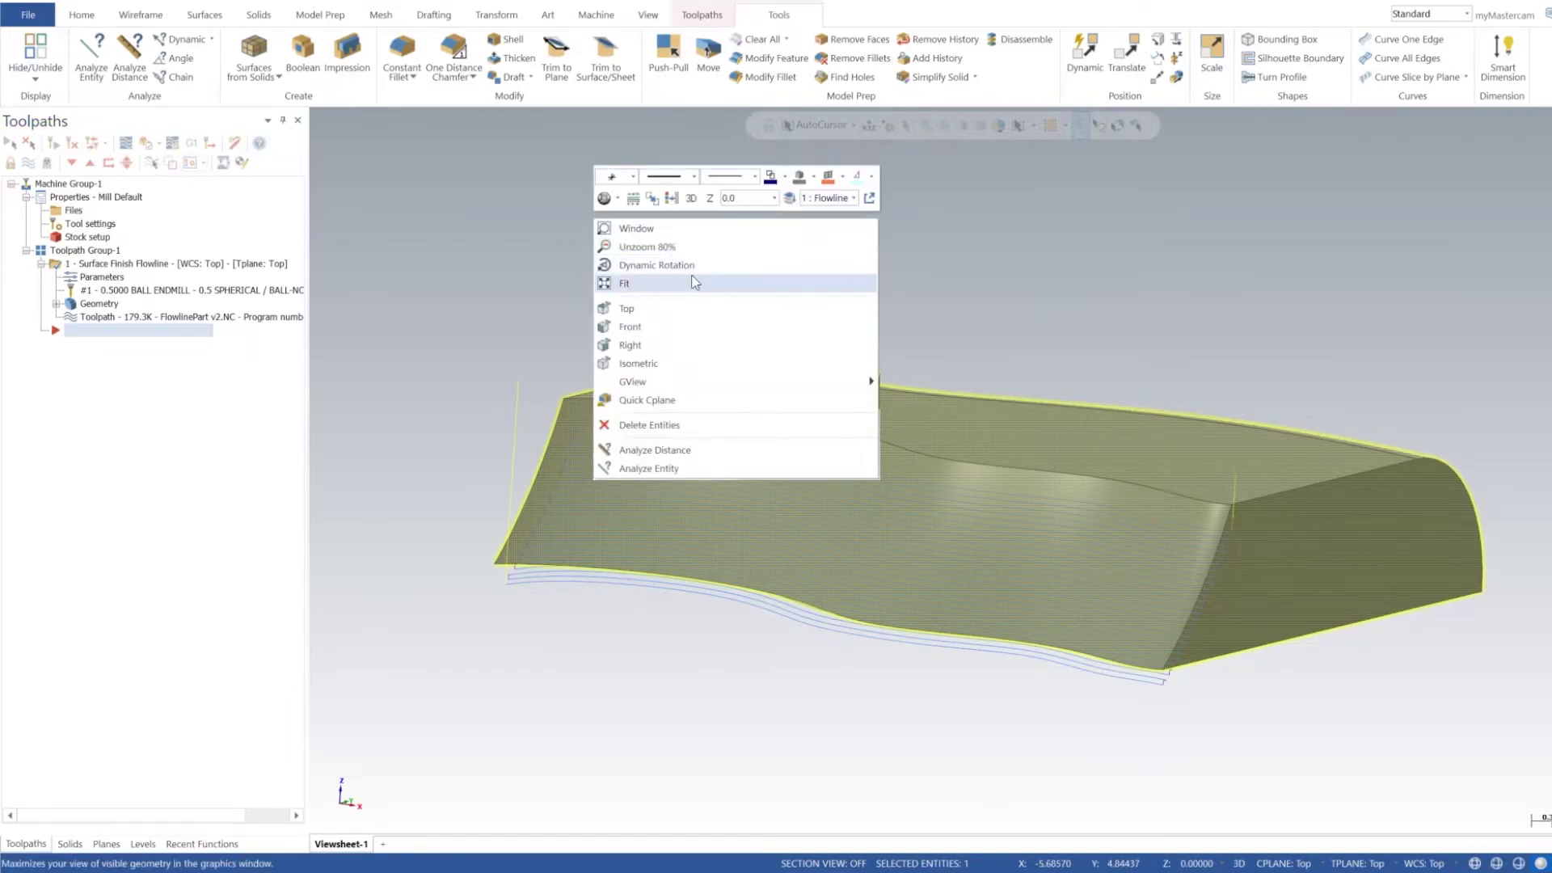
pyautogui.click(671, 199)
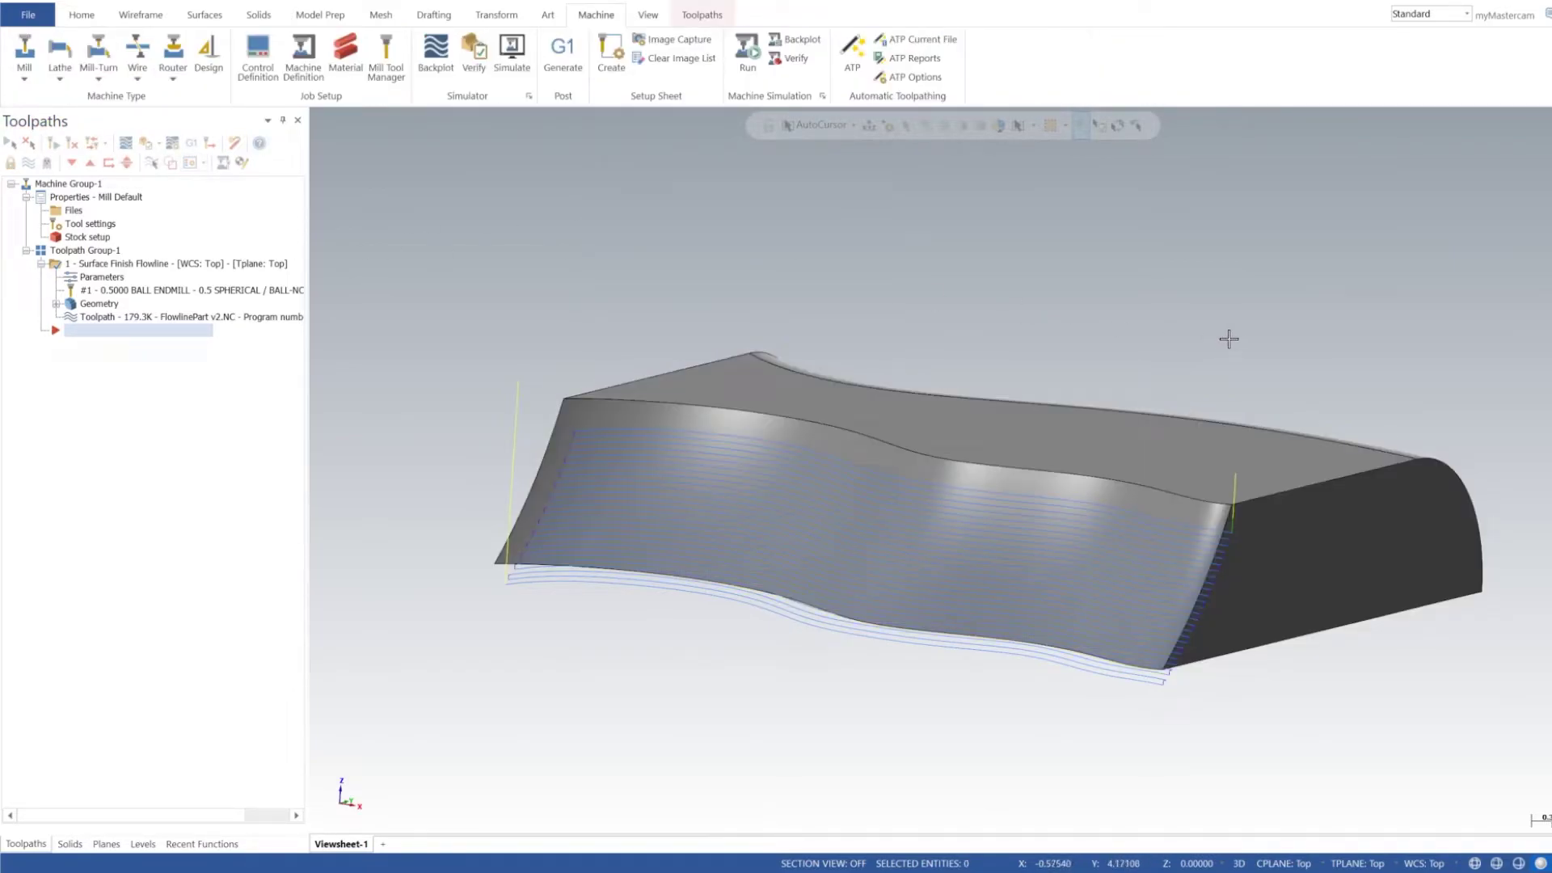
pyautogui.moveTo(1229, 339)
pyautogui.mouseDown(button='middle')
pyautogui.moveTo(1199, 332)
pyautogui.moveTo(1195, 350)
pyautogui.moveTo(1059, 379)
pyautogui.mouseUp(button='middle')
pyautogui.click(164, 266)
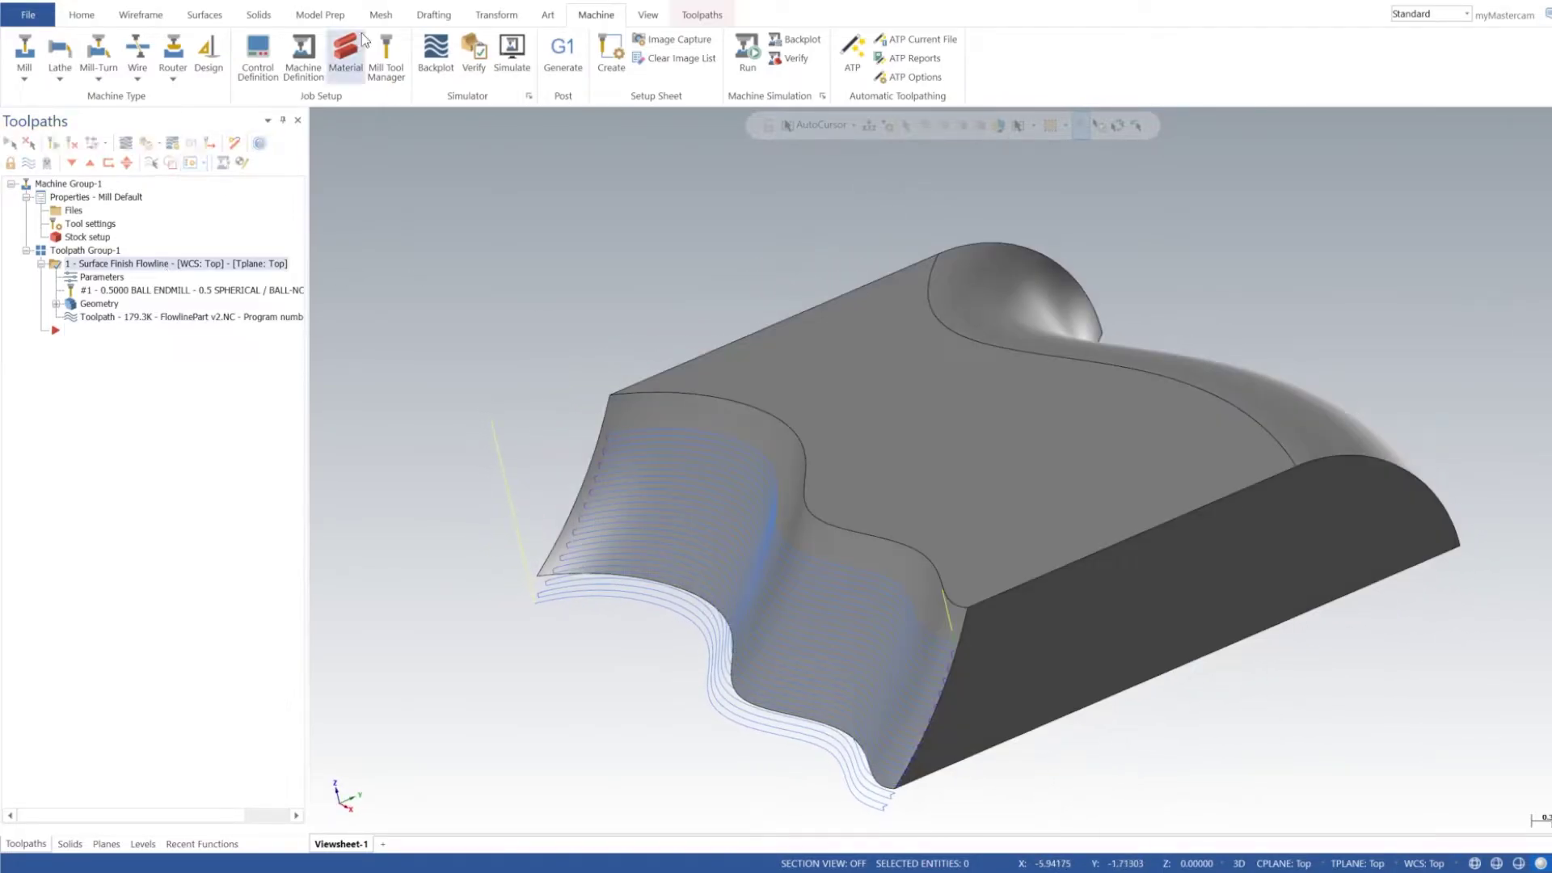
pyautogui.click(701, 14)
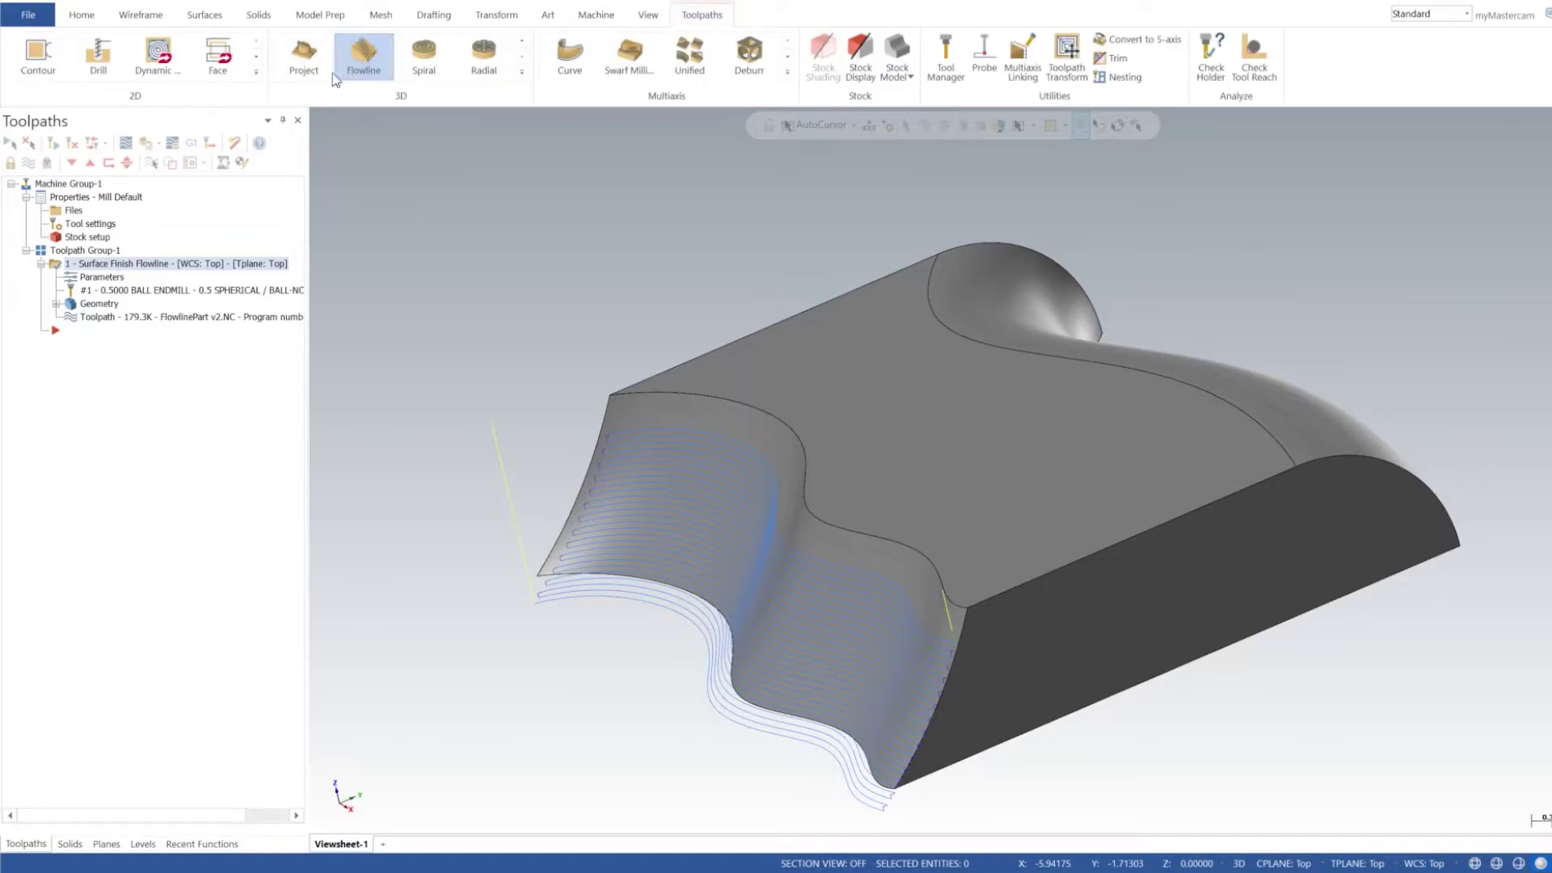
# Start a second Flowline toolpath with the back curved face as its drive surface
pyautogui.click(363, 54)
pyautogui.moveTo(1367, 309); pyautogui.dragTo(1305, 299, button='middle')
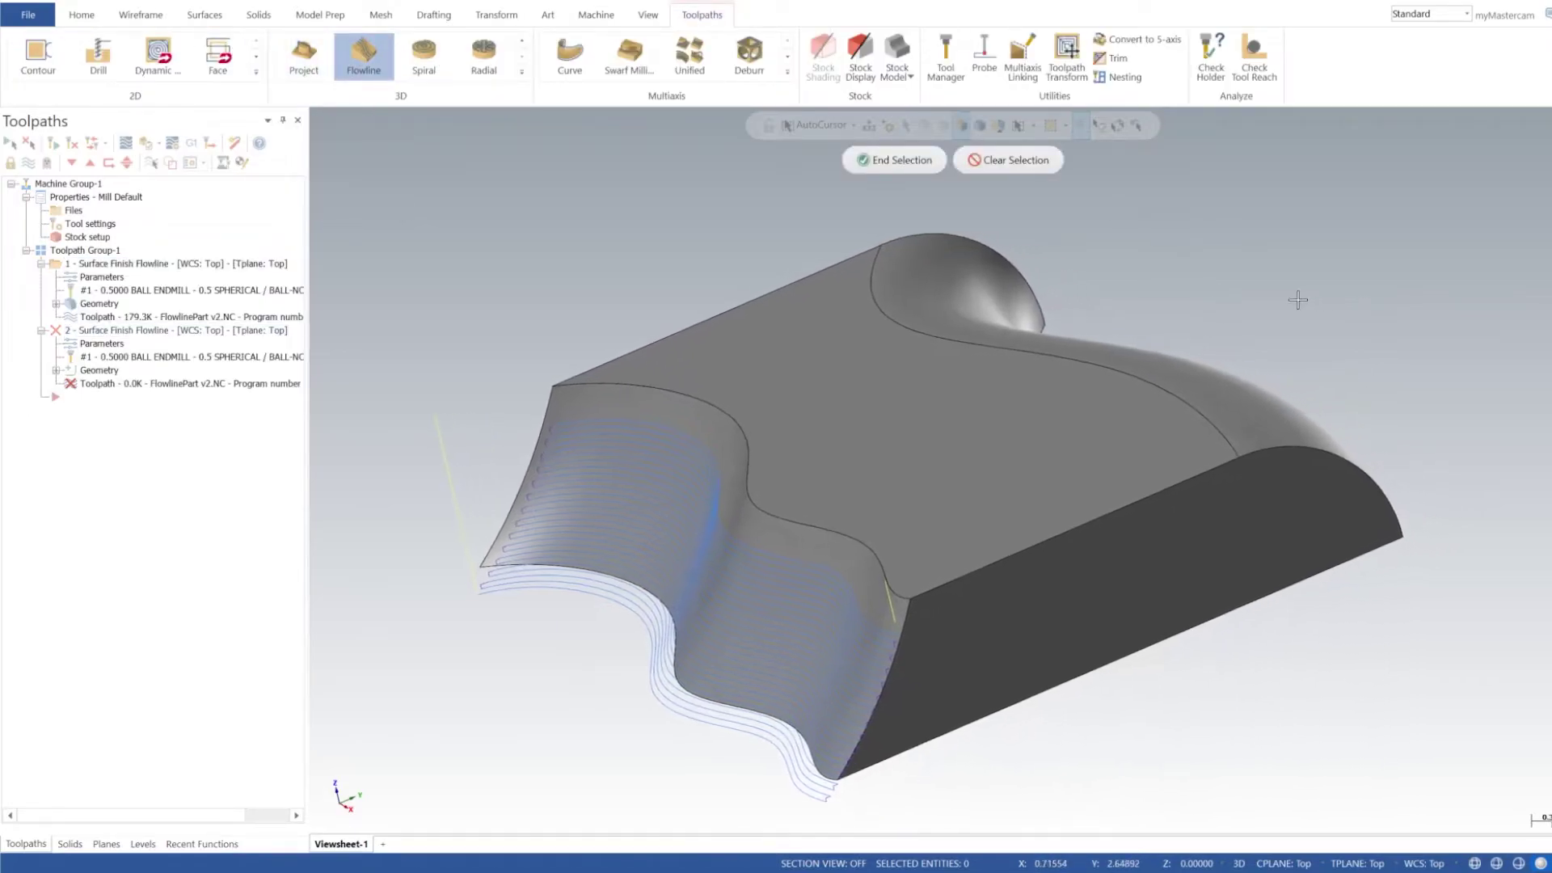
pyautogui.click(1256, 411)
pyautogui.click(895, 160)
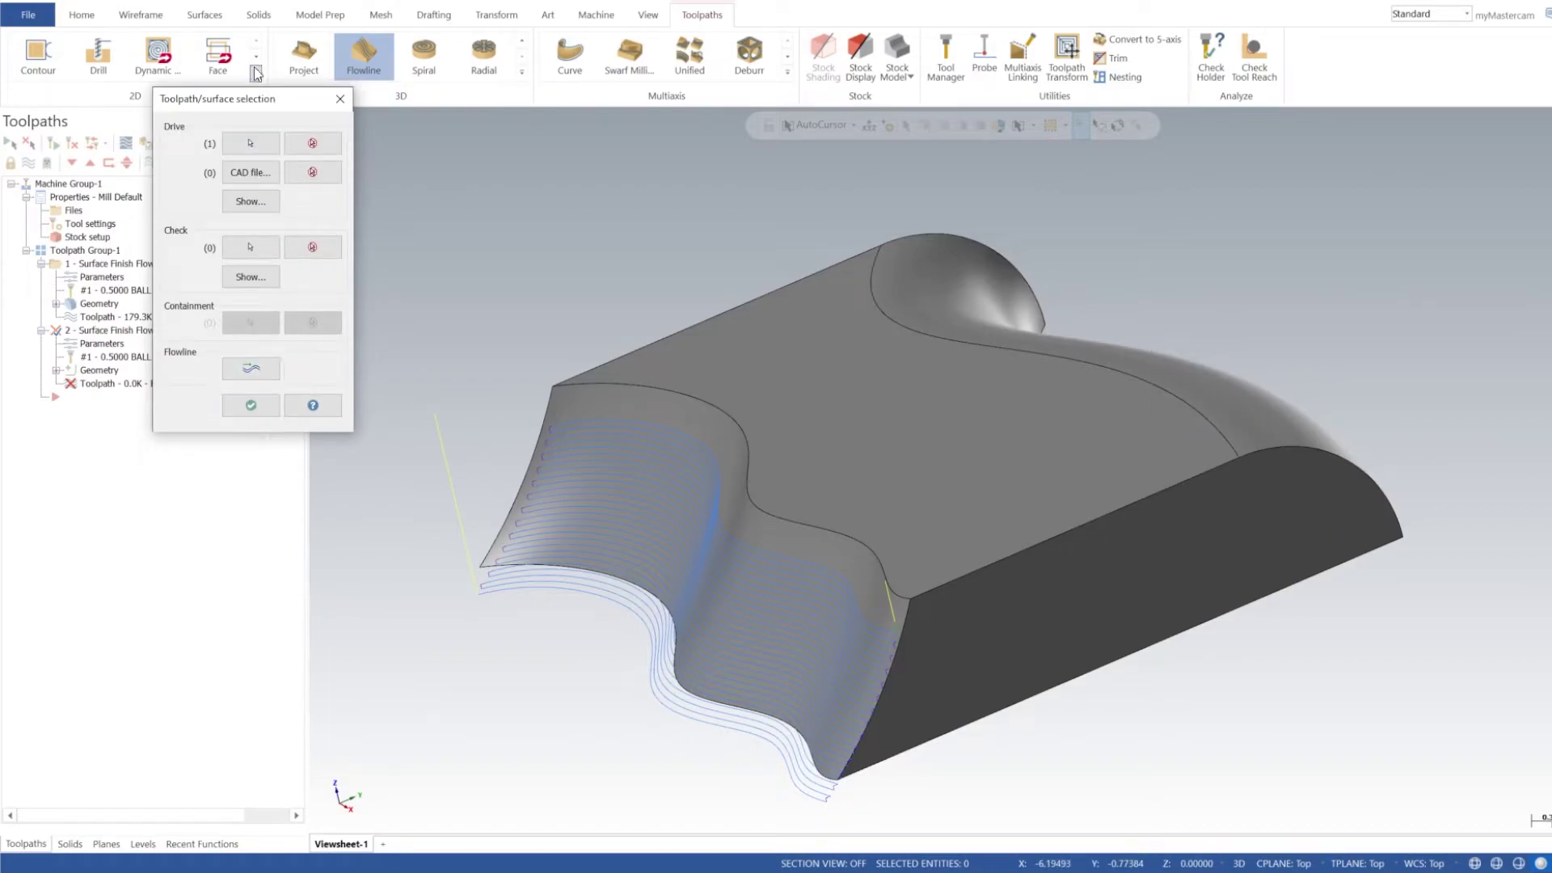
# Set the flowline direction for the back face and accept the surface selection
pyautogui.moveTo(1067, 330); pyautogui.dragTo(849, 456, button='middle')
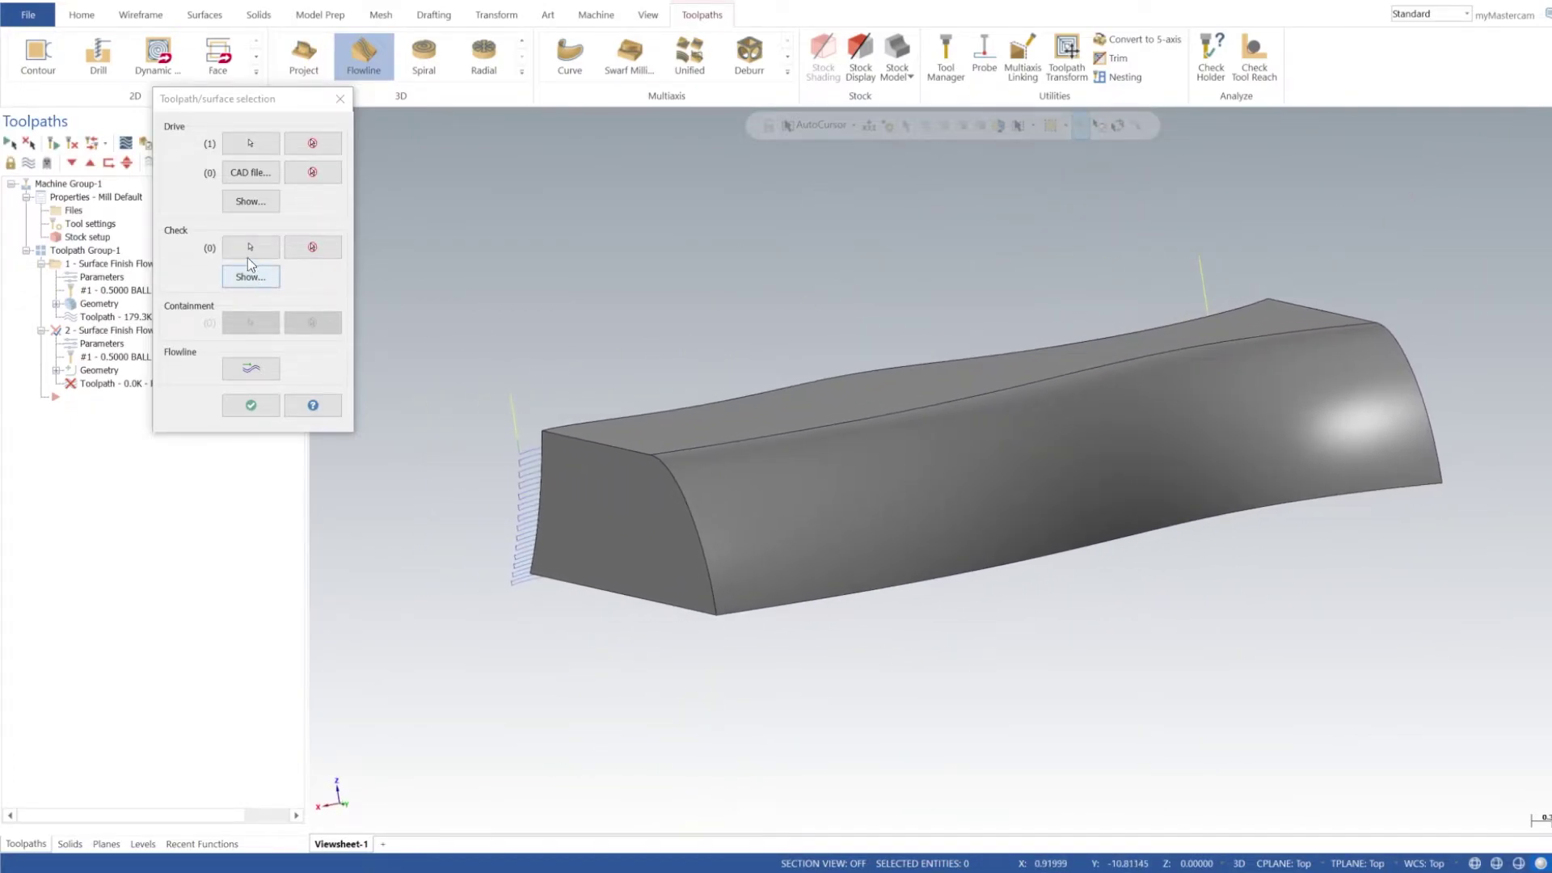
pyautogui.click(251, 365)
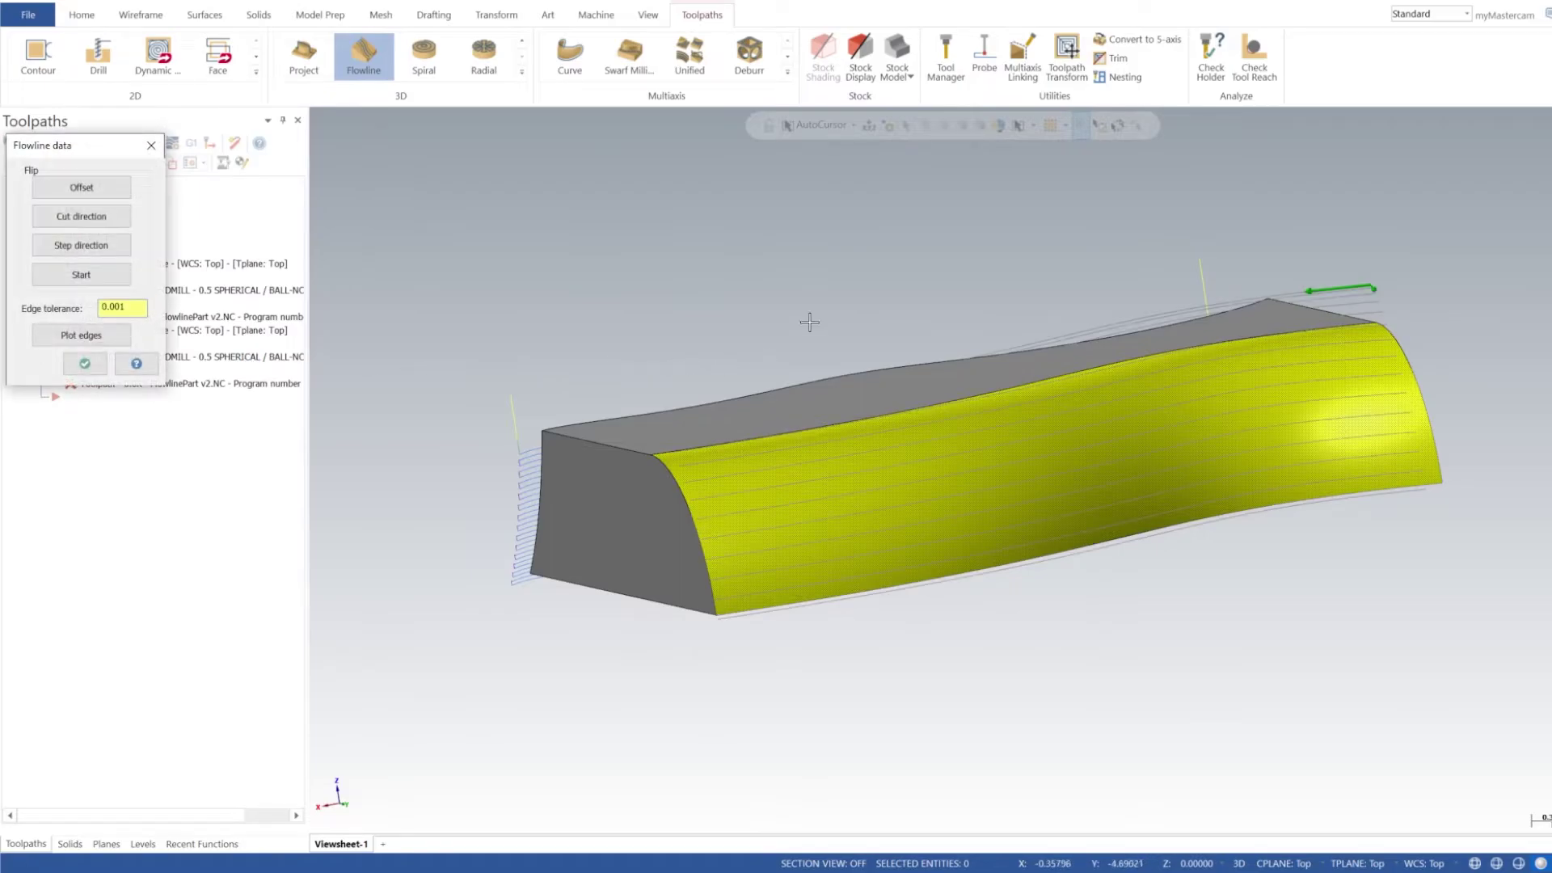
pyautogui.moveTo(769, 319)
pyautogui.mouseDown(button='middle')
pyautogui.moveTo(842, 357)
pyautogui.moveTo(811, 267)
pyautogui.moveTo(1023, 290)
pyautogui.moveTo(965, 270)
pyautogui.moveTo(1410, 352)
pyautogui.mouseUp(button='middle')
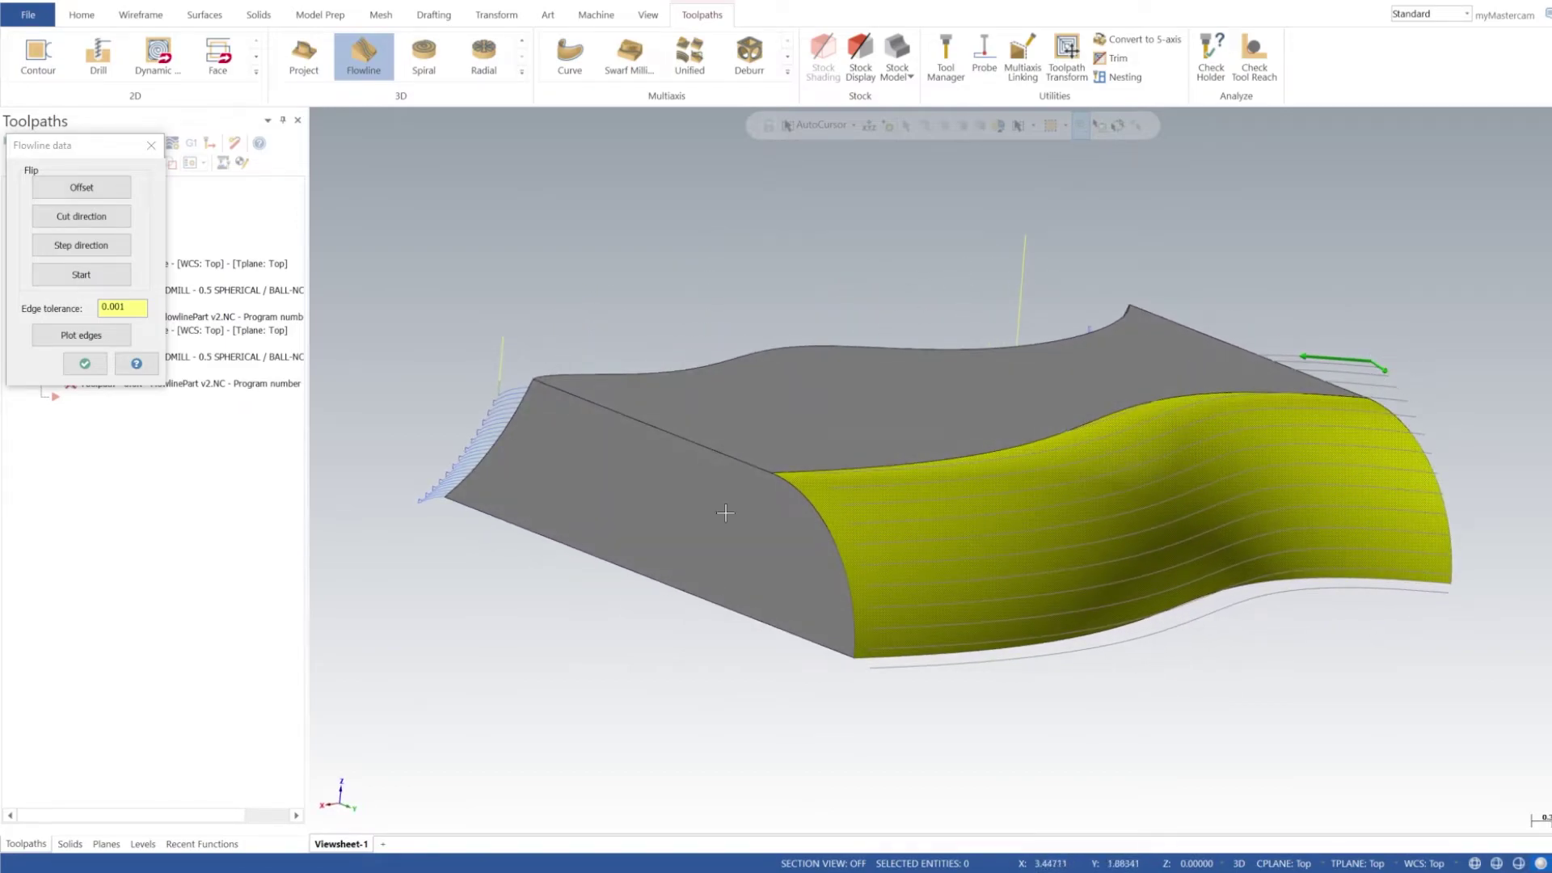
pyautogui.click(80, 363)
pyautogui.click(251, 405)
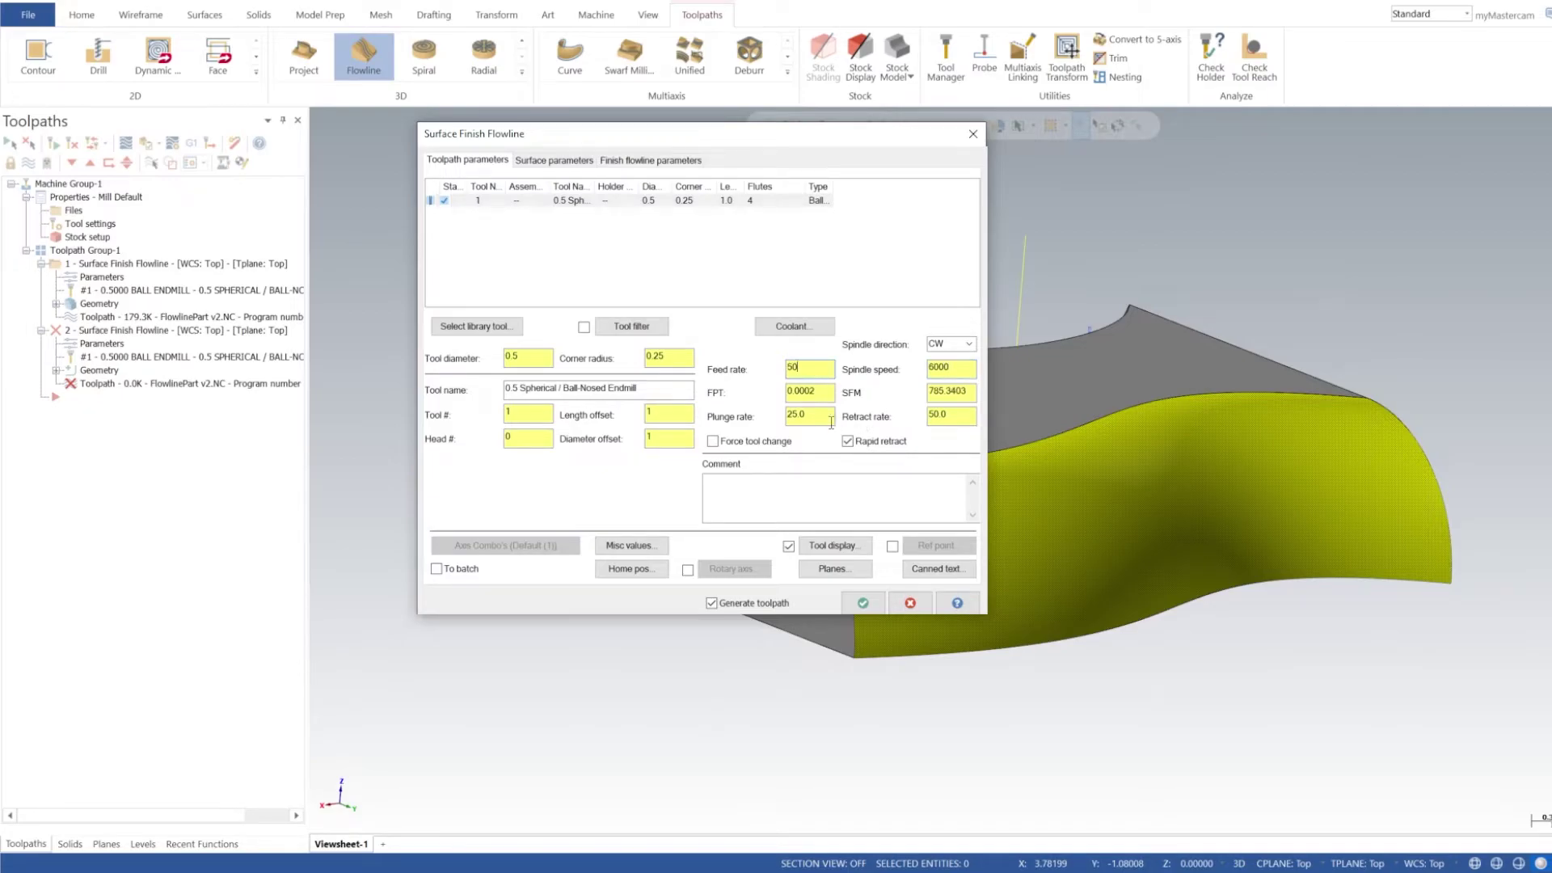
# Commit the 50.0 feed rate and generate the second flowline toolpath (154.6K) on the back face
pyautogui.click(831, 422)
pyautogui.click(631, 160)
pyautogui.click(561, 160)
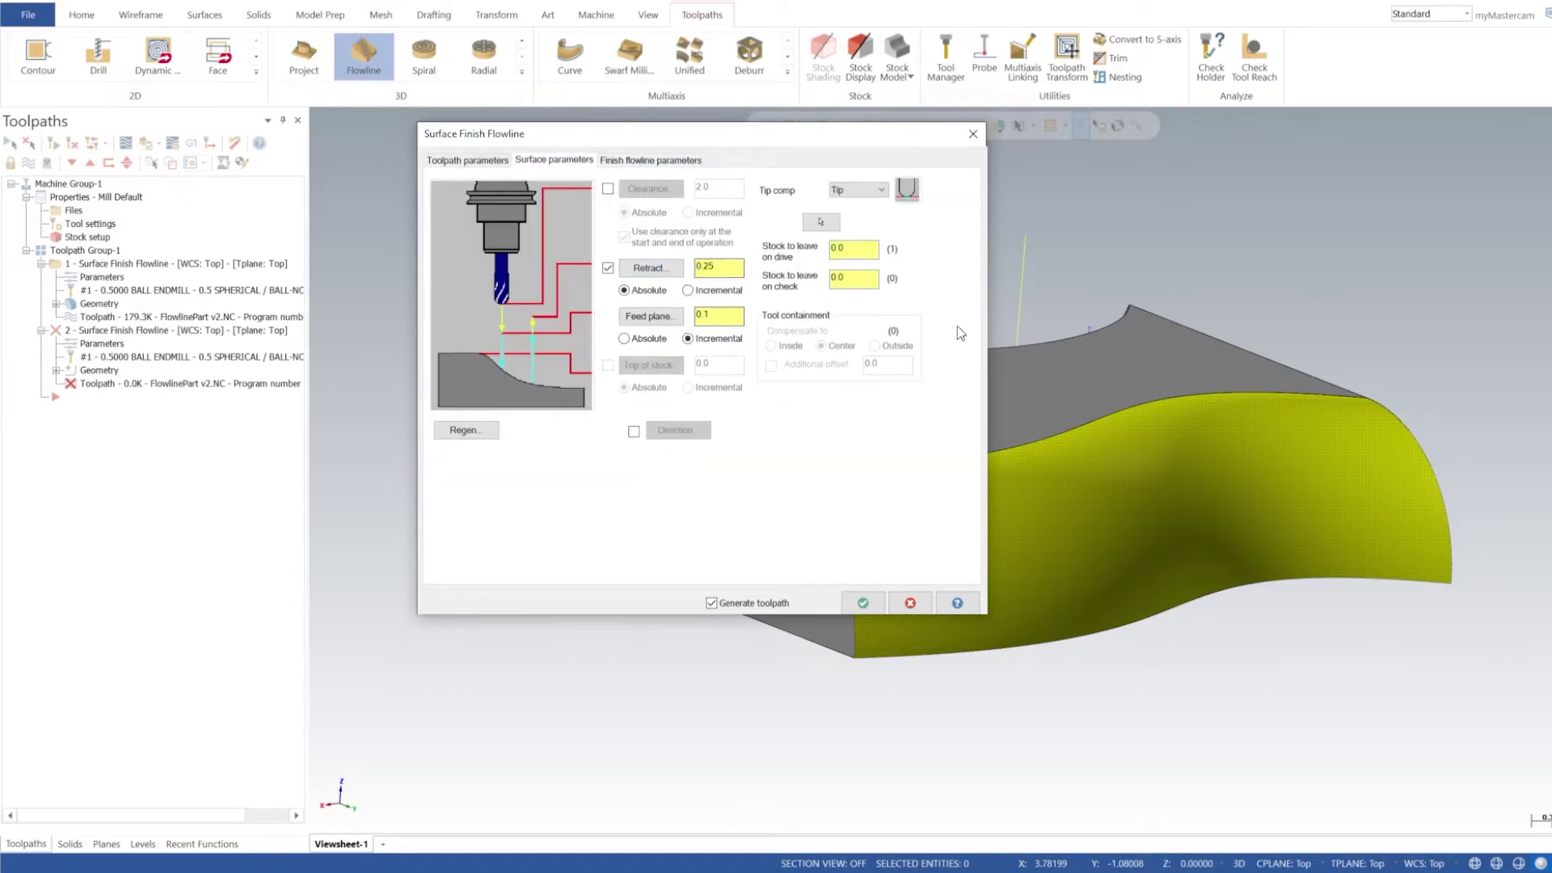
pyautogui.click(645, 159)
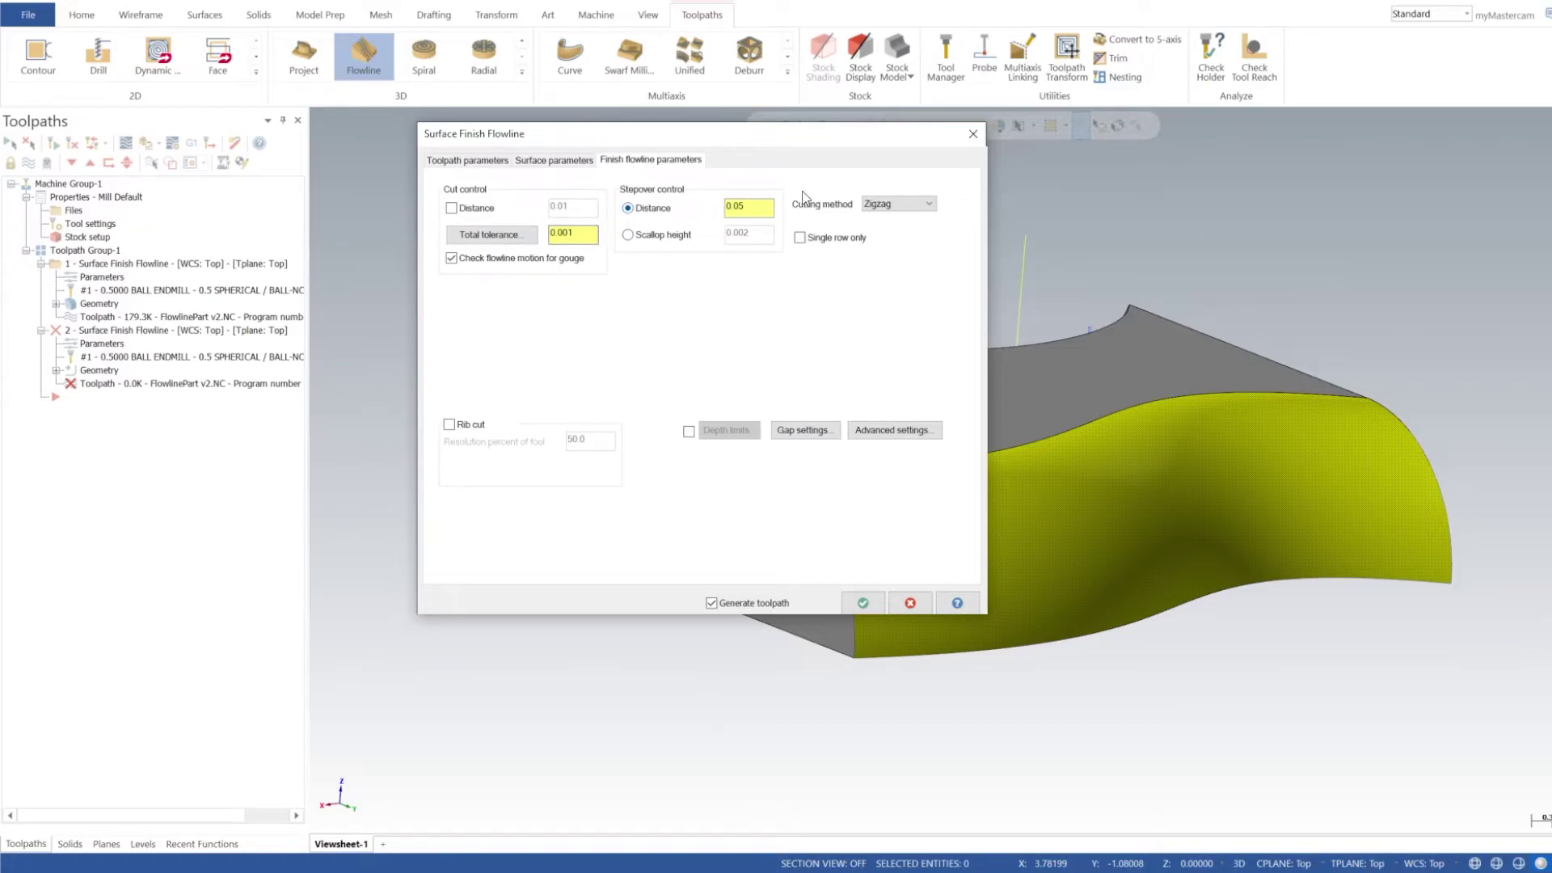
pyautogui.click(863, 604)
pyautogui.moveTo(973, 416)
pyautogui.mouseDown(button='middle')
pyautogui.moveTo(876, 350)
pyautogui.moveTo(966, 422)
pyautogui.moveTo(1118, 476)
pyautogui.moveTo(1075, 501)
pyautogui.moveTo(1108, 364)
pyautogui.moveTo(1163, 330)
pyautogui.moveTo(1083, 433)
pyautogui.moveTo(1076, 409)
pyautogui.moveTo(1083, 435)
pyautogui.moveTo(1120, 404)
pyautogui.mouseUp(button='middle')
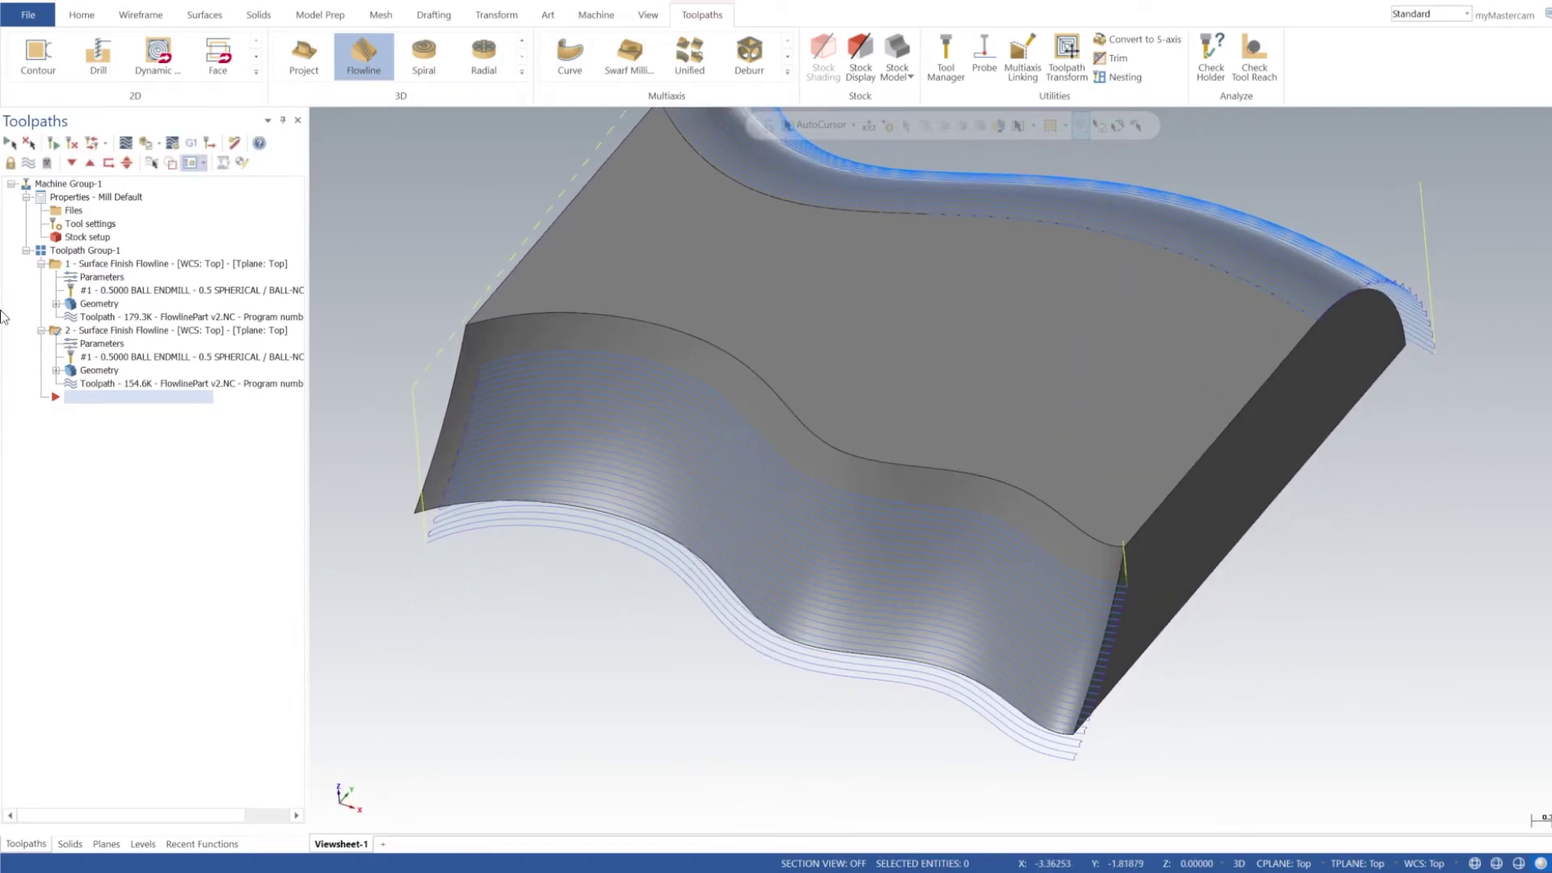
# Verify all of Toolpath Group-1 in the Simulator and inspect the uncut stock block
pyautogui.click(81, 251)
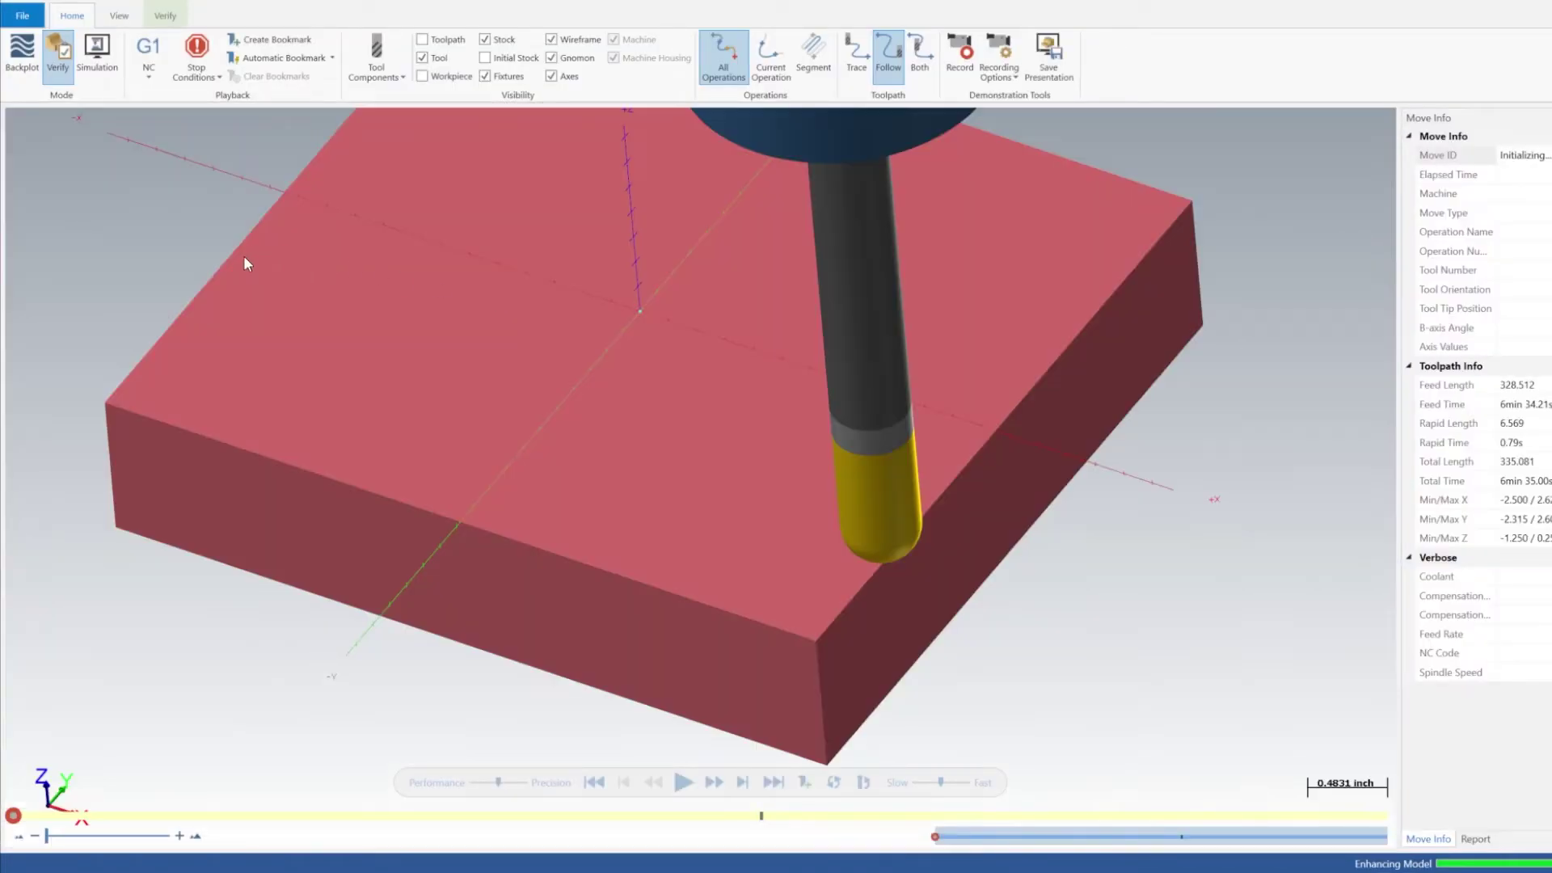
pyautogui.scroll(-8, 873, 563)
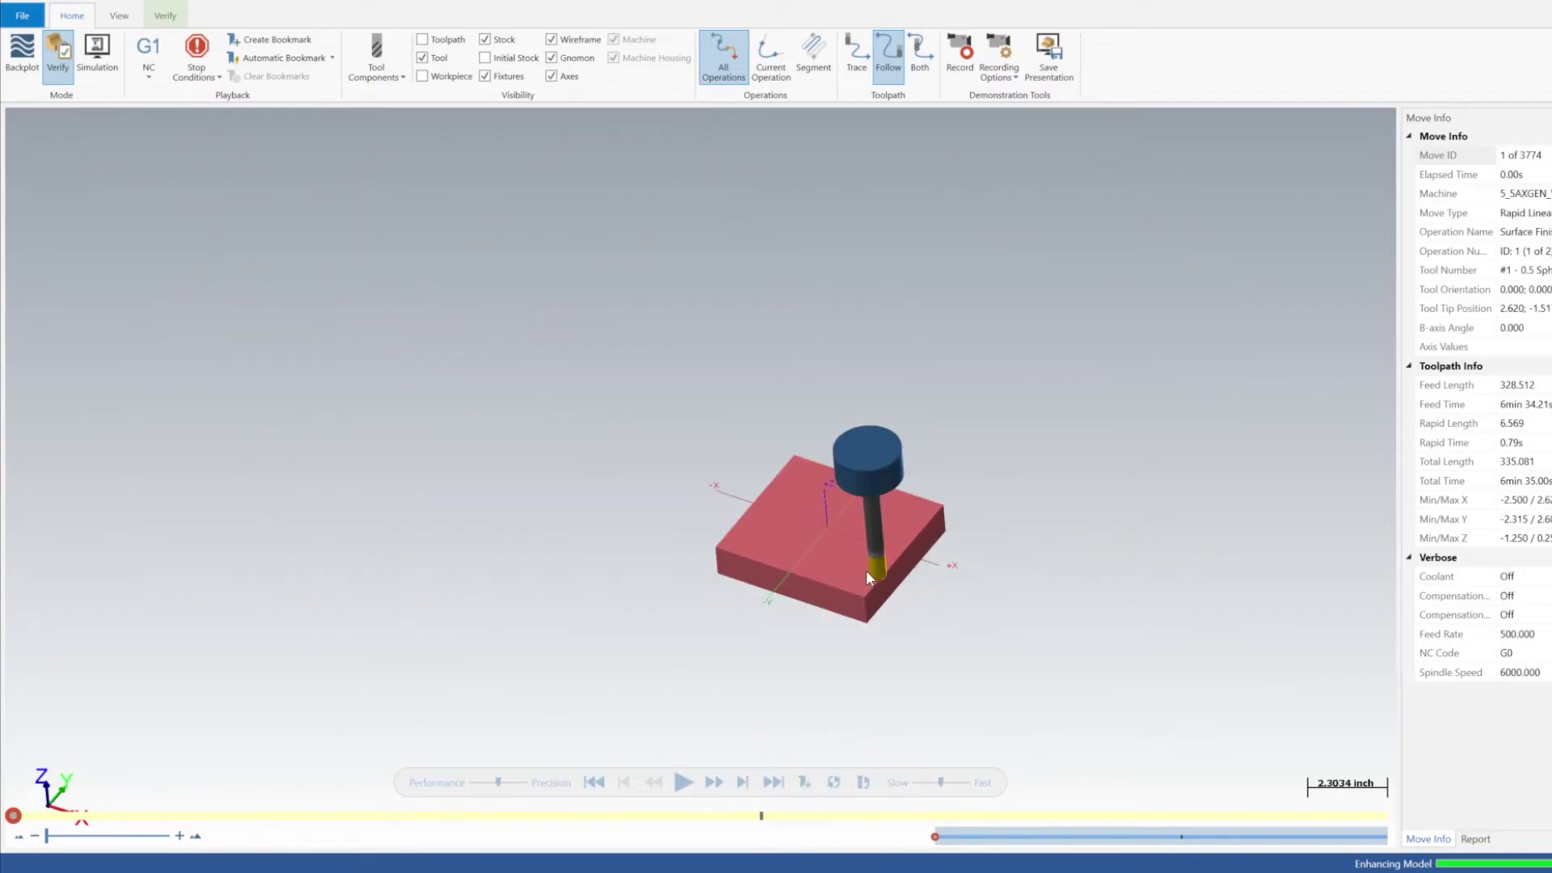
pyautogui.scroll(3, 865, 569)
pyautogui.moveTo(863, 560)
pyautogui.mouseDown(button='middle')
pyautogui.moveTo(845, 530)
pyautogui.moveTo(846, 566)
pyautogui.moveTo(847, 550)
pyautogui.mouseUp(button='middle')
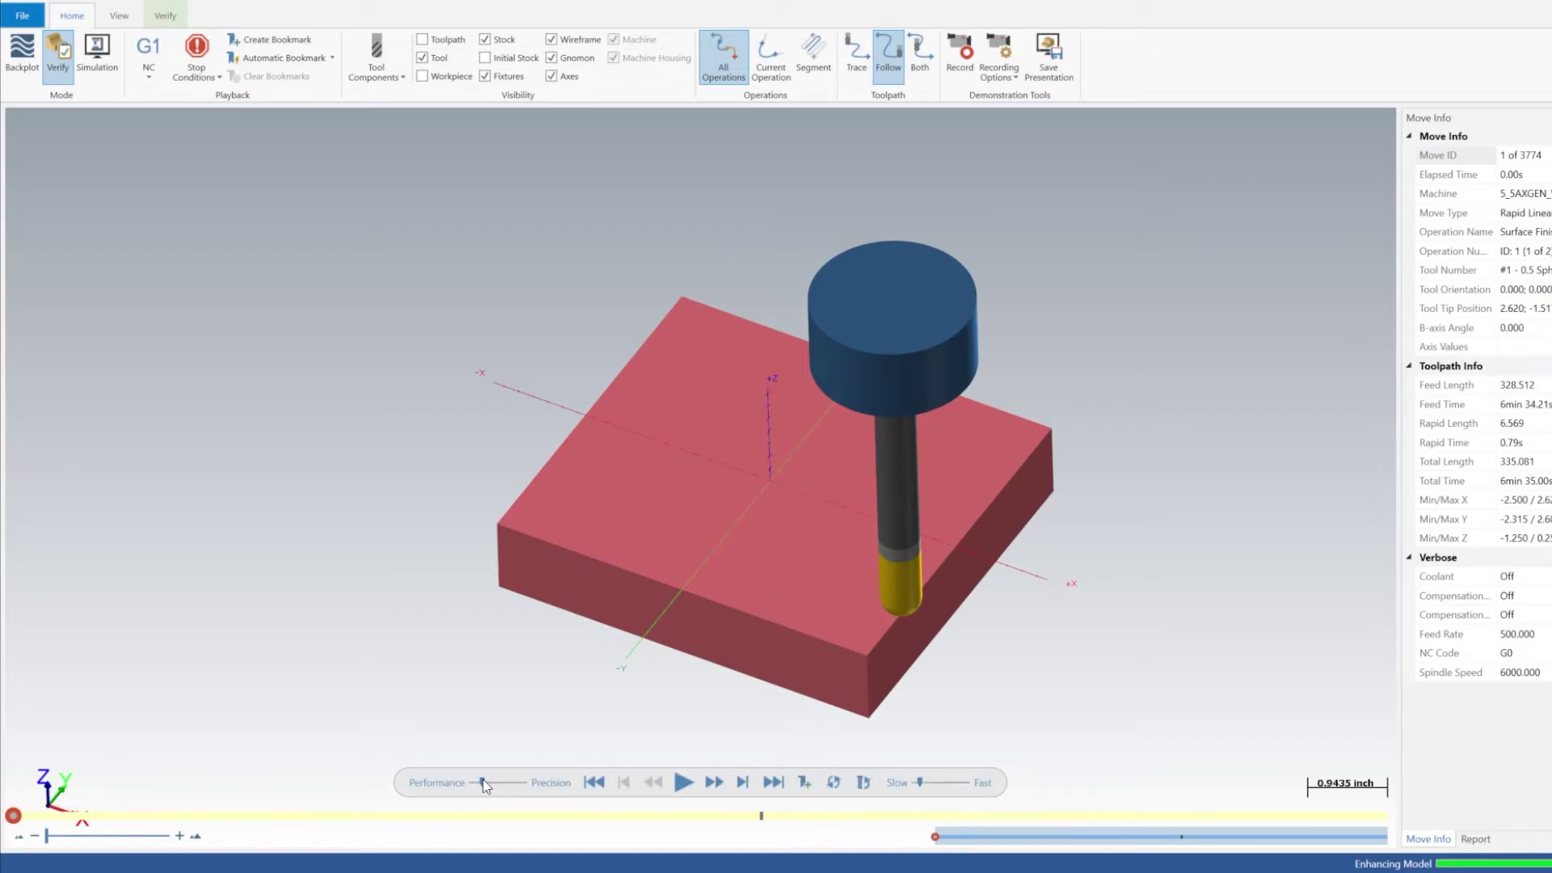
# Play the stock simulation at a raised playback speed through all 3774 moves
pyautogui.click(680, 782)
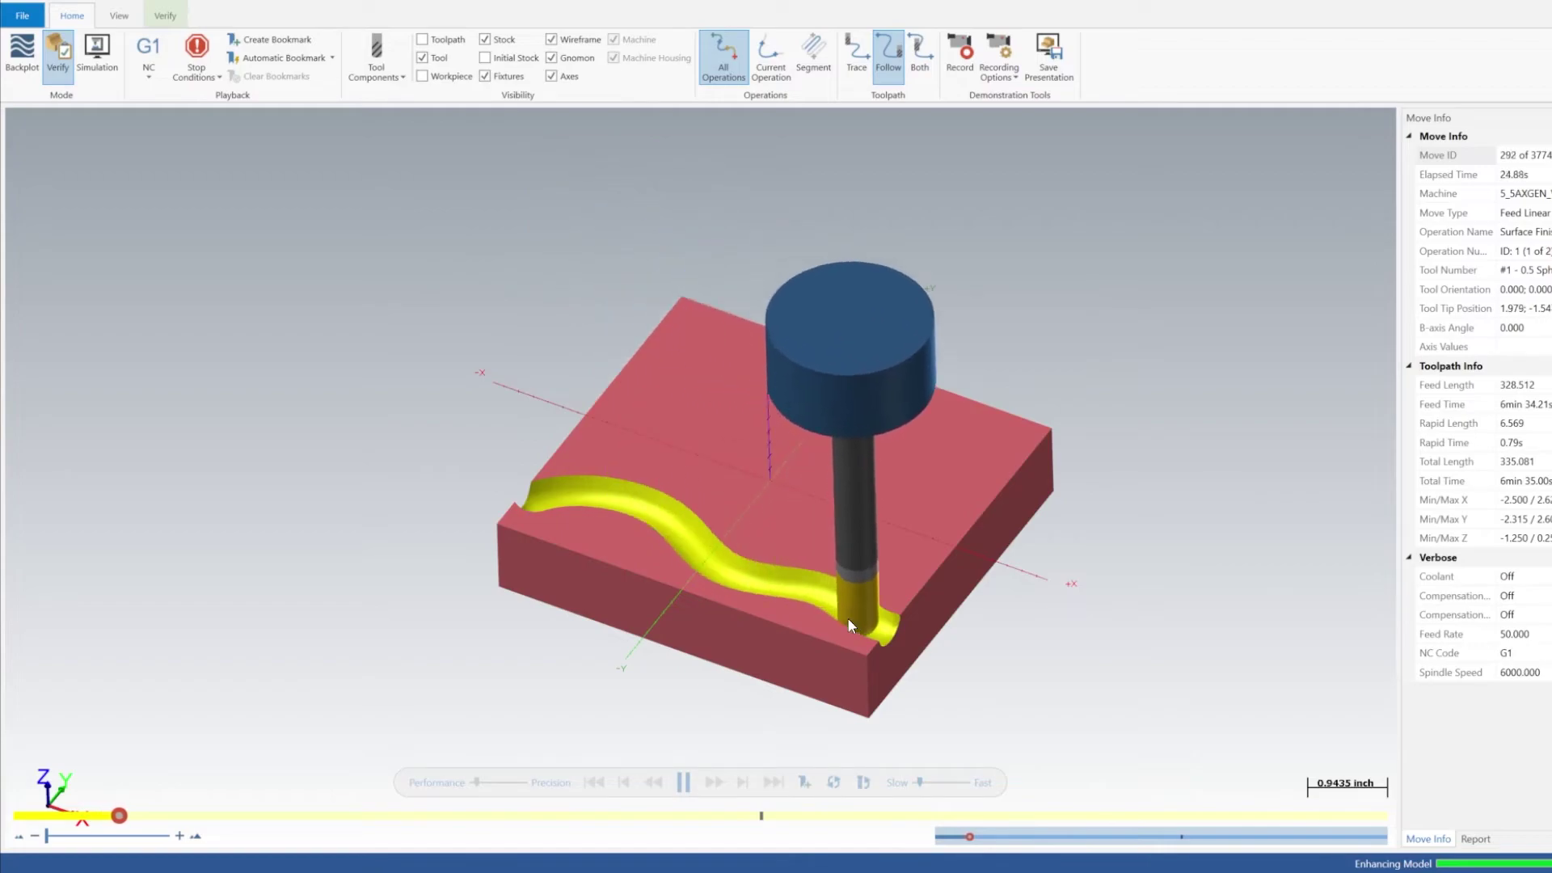
pyautogui.click(936, 782)
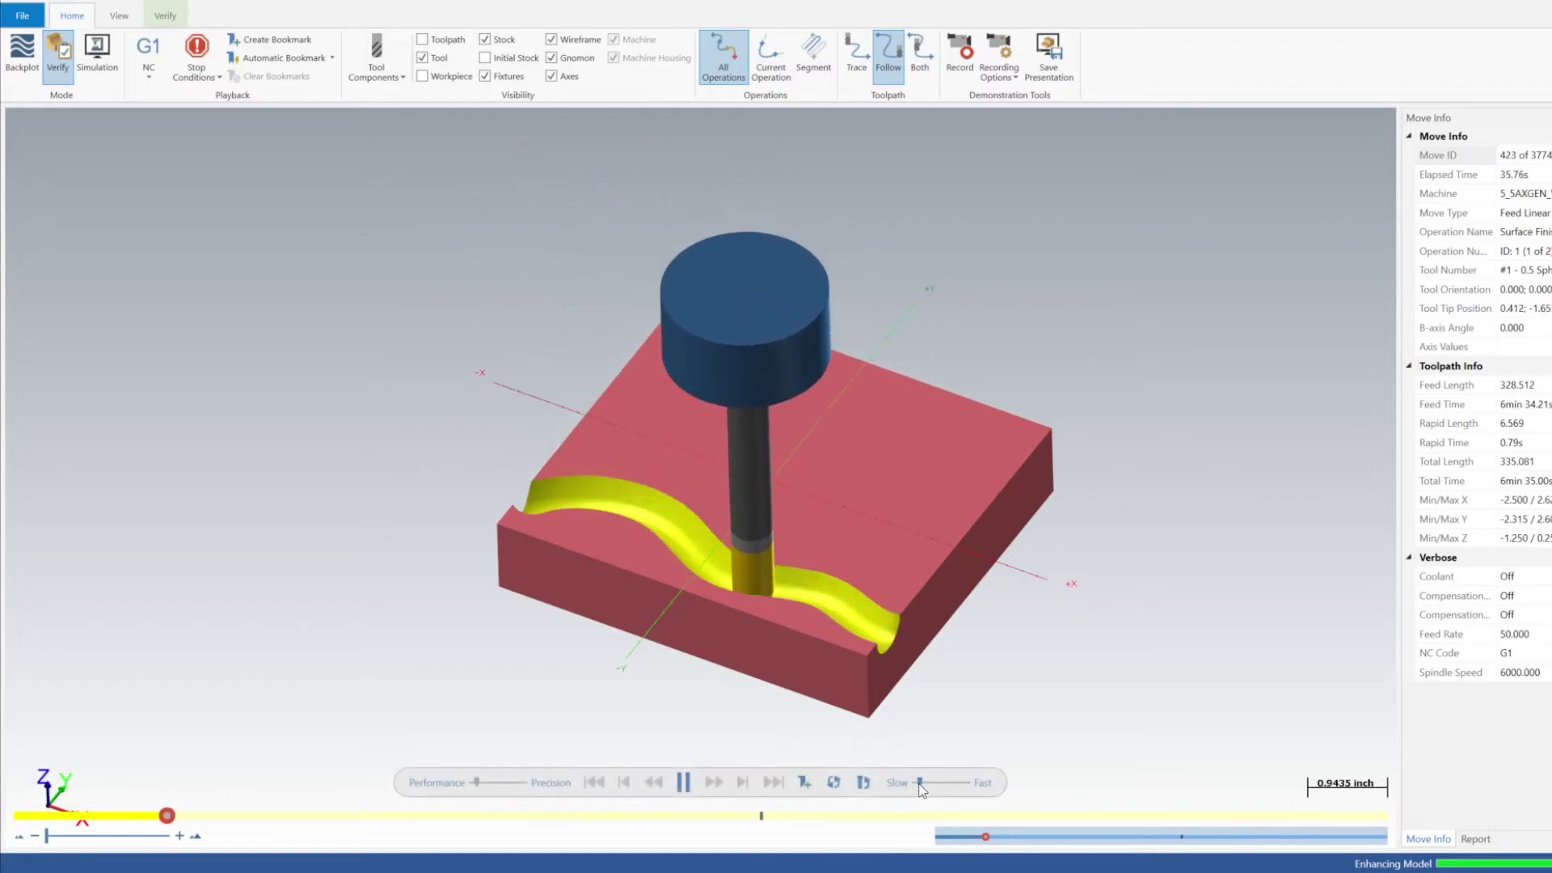
pyautogui.moveTo(934, 784); pyautogui.dragTo(929, 784)
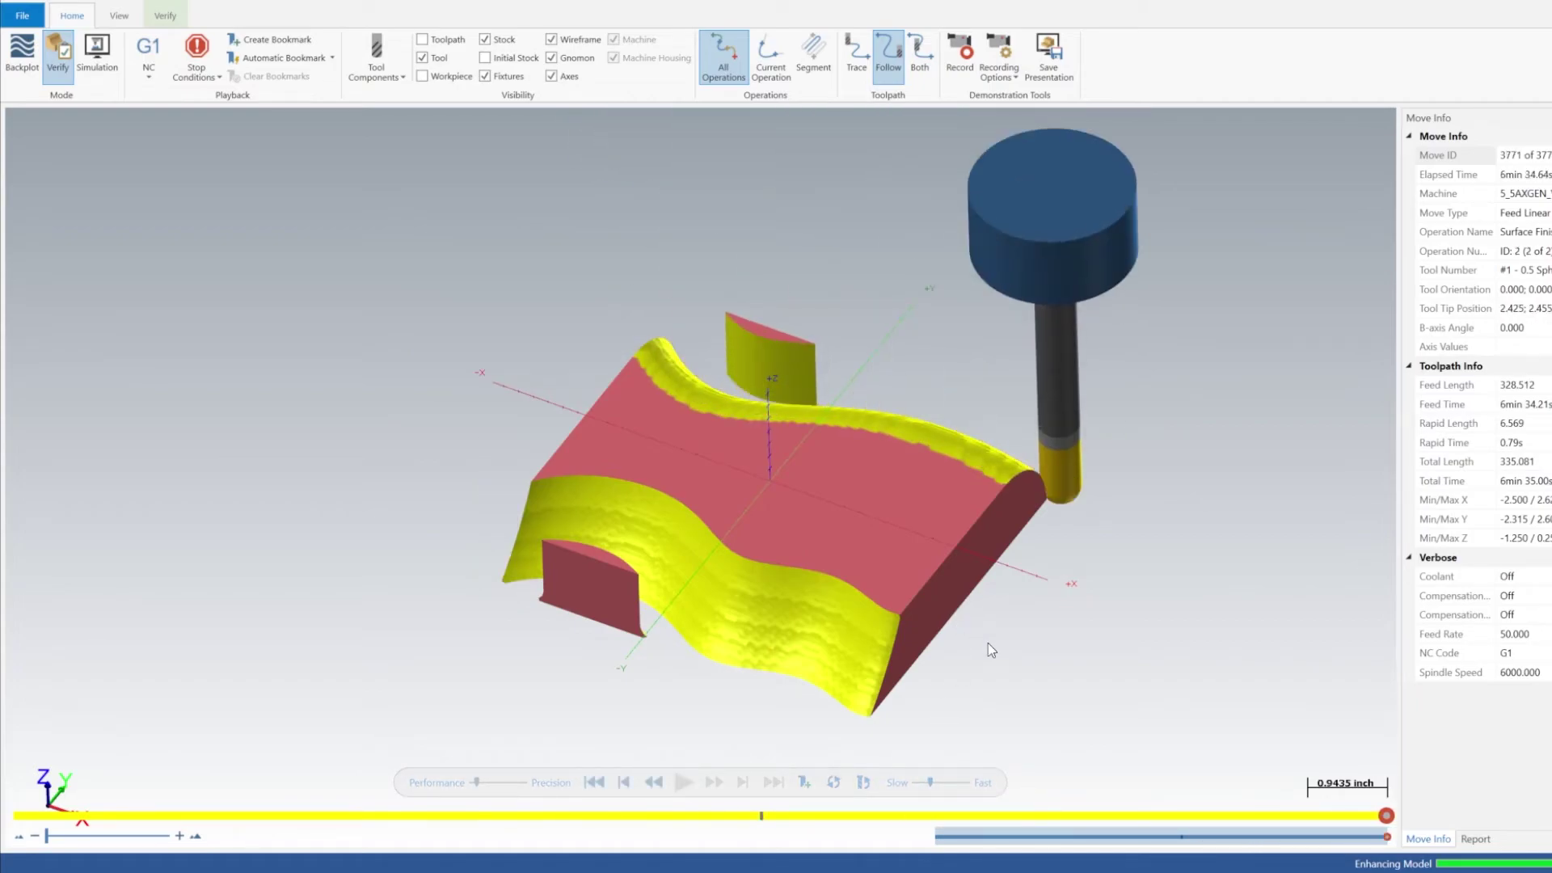
# Pan, zoom and orbit the machined stock to inspect both flowline-cut wavy faces
pyautogui.moveTo(987, 643); pyautogui.dragTo(974, 602, button='middle')
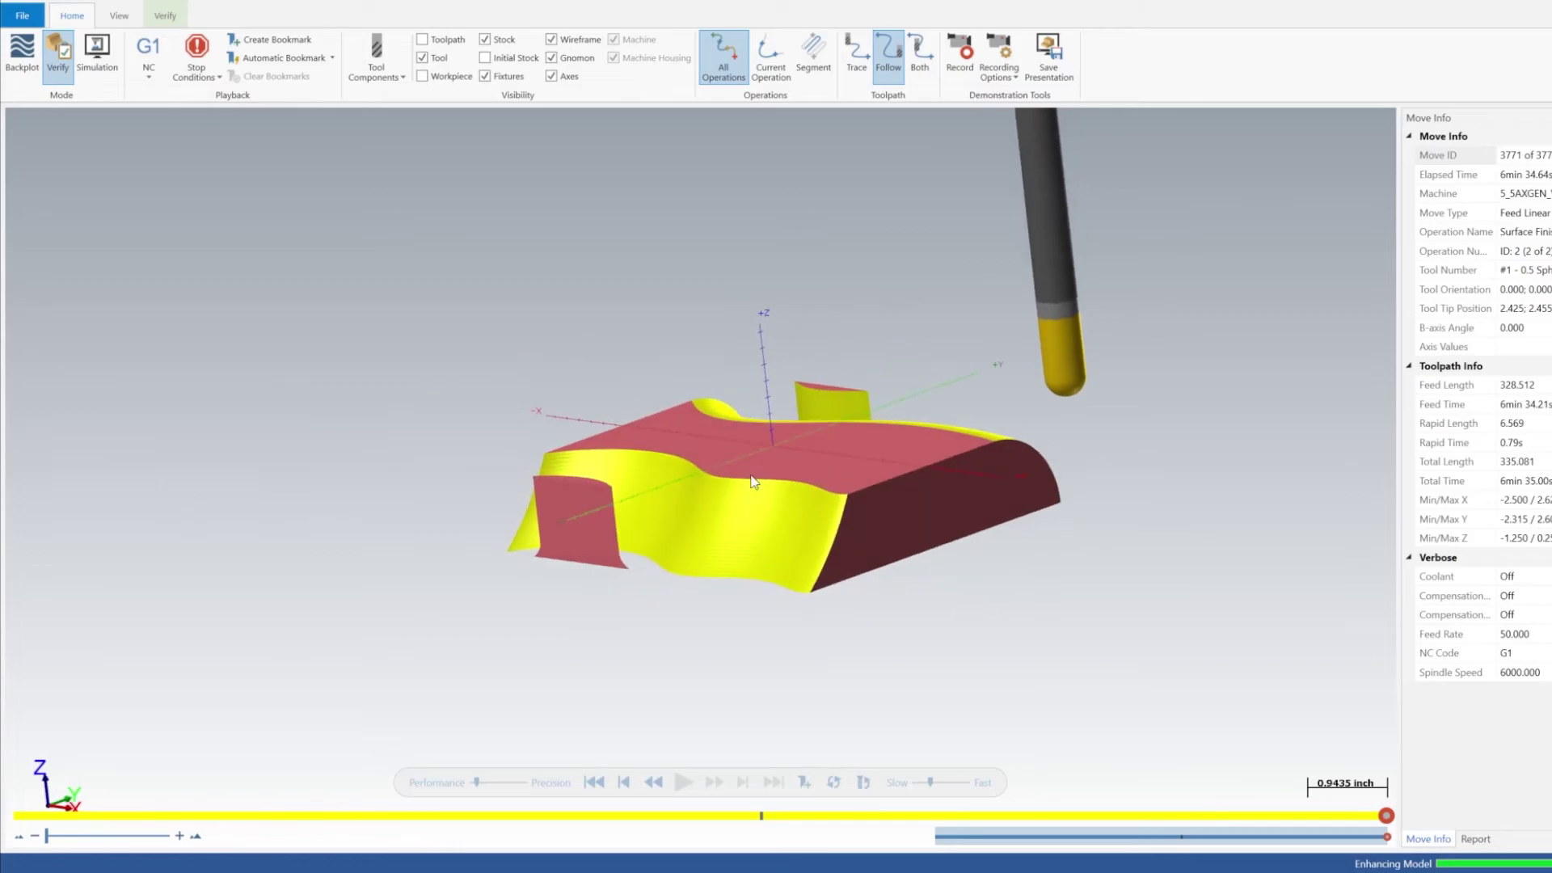
pyautogui.scroll(3, 798, 478)
pyautogui.scroll(-3, 933, 480)
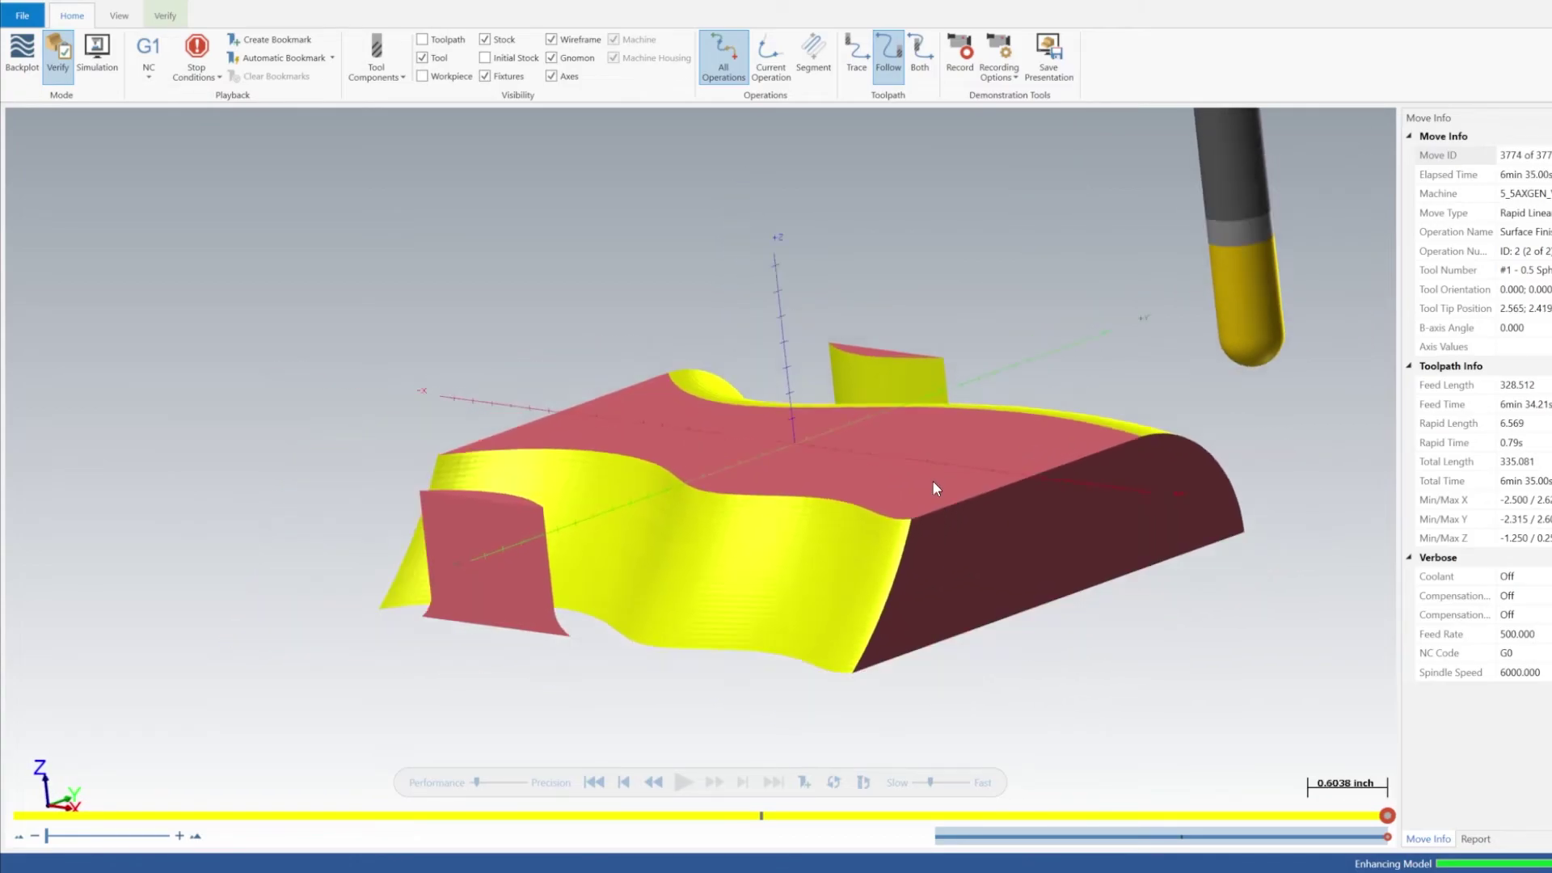
pyautogui.moveTo(919, 505)
pyautogui.mouseDown(button='middle')
pyautogui.moveTo(1056, 509)
pyautogui.moveTo(1049, 575)
pyautogui.moveTo(983, 568)
pyautogui.moveTo(997, 449)
pyautogui.moveTo(1011, 511)
pyautogui.moveTo(994, 556)
pyautogui.moveTo(1015, 496)
pyautogui.moveTo(925, 584)
pyautogui.moveTo(918, 464)
pyautogui.moveTo(897, 526)
pyautogui.moveTo(913, 477)
pyautogui.moveTo(918, 506)
pyautogui.mouseUp(button='middle')
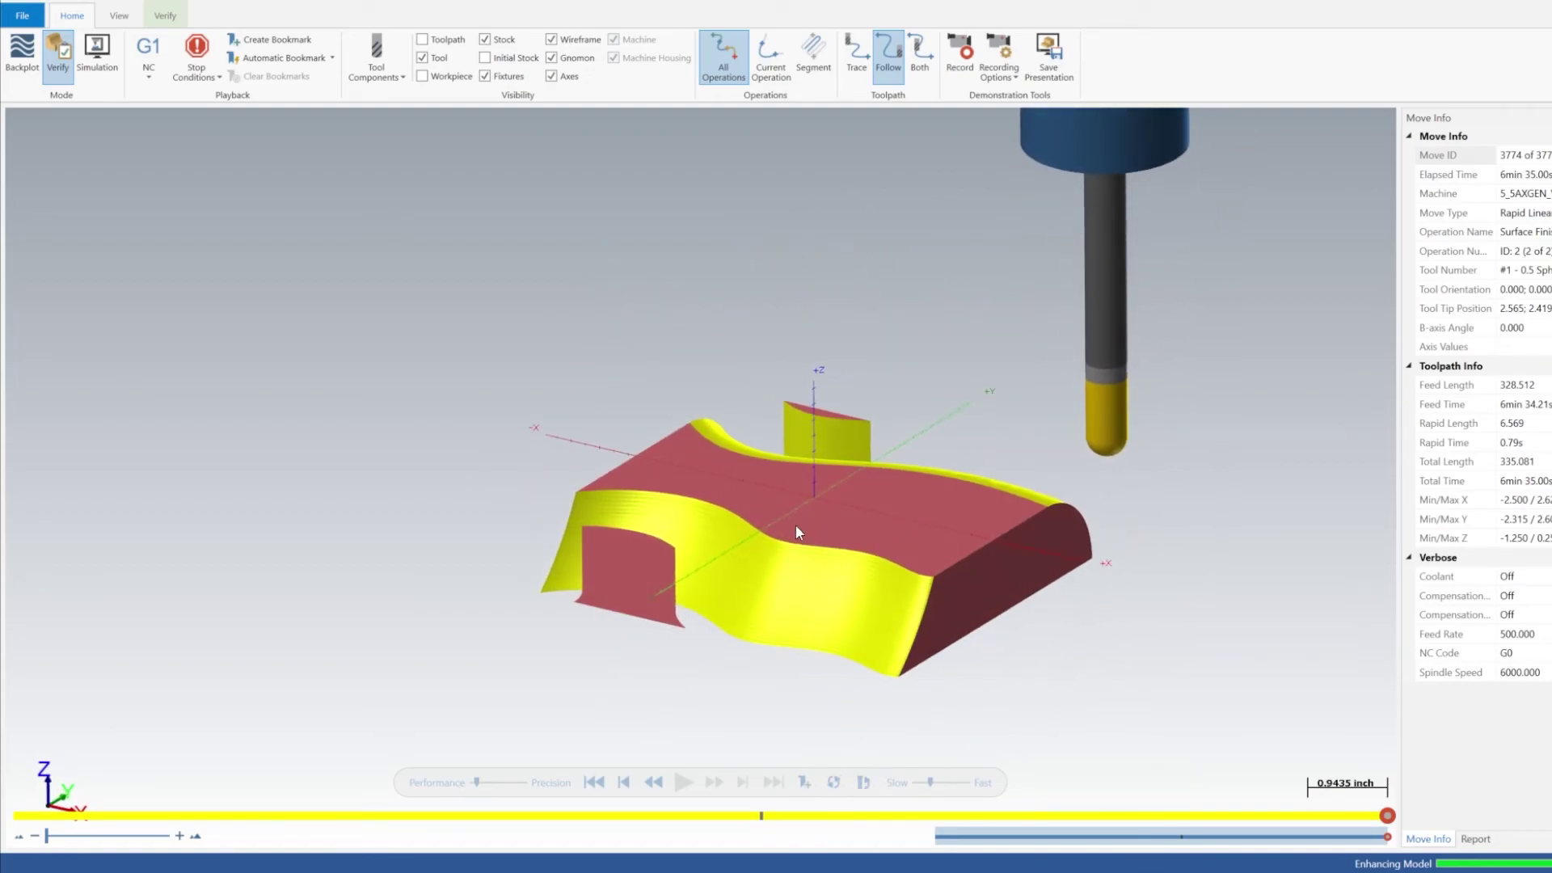